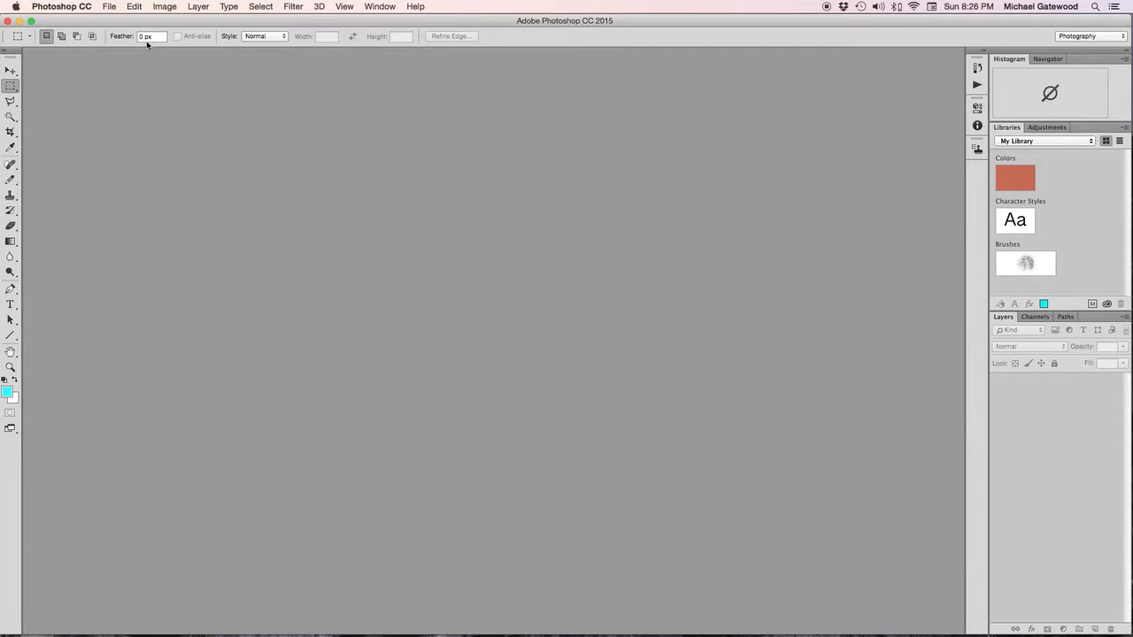
Start opening an image file and browse to the contents of the Seagate Slim Drive.
{"action": "left_click", "coordinate": [113, 7]}
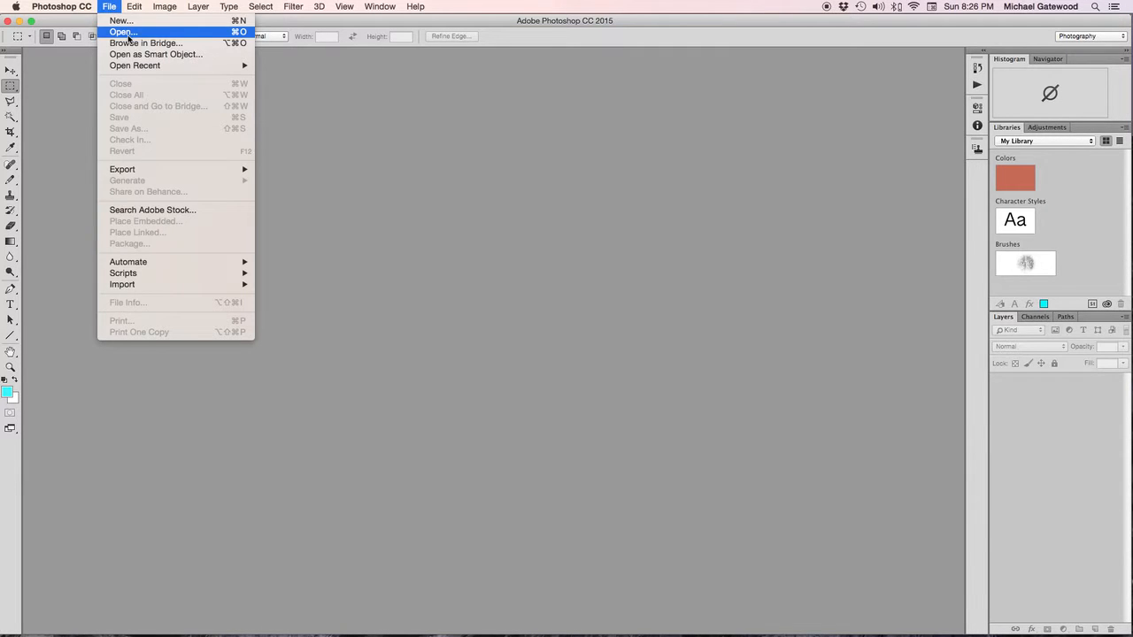
{"action": "left_click", "coordinate": [128, 33]}
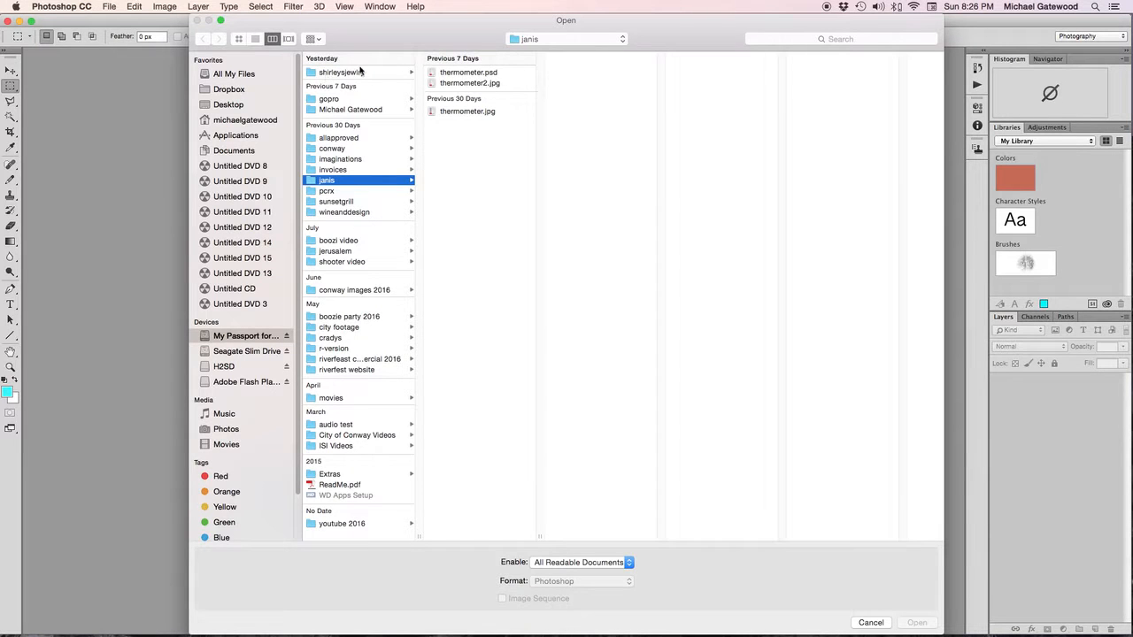
{"action": "left_click", "coordinate": [603, 43]}
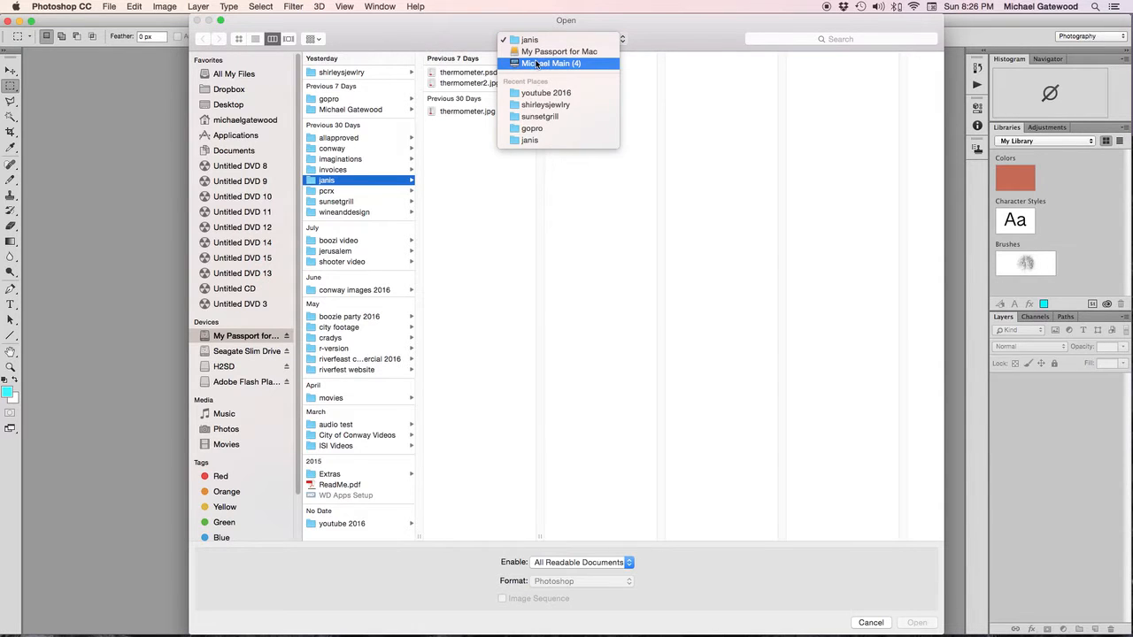
{"action": "left_click", "coordinate": [535, 64]}
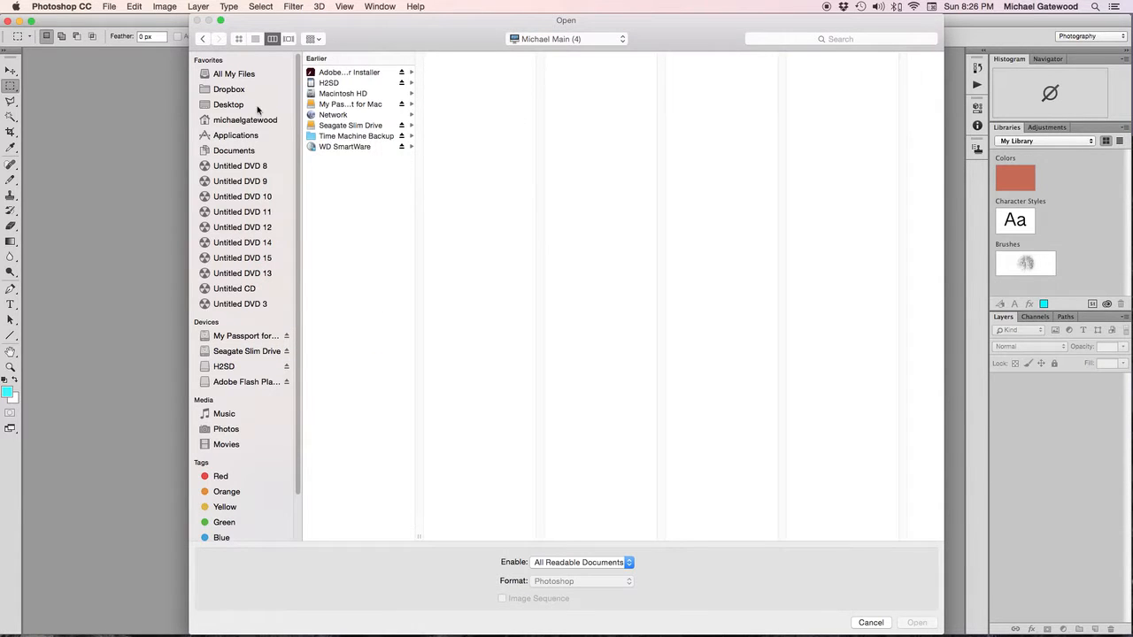
{"action": "left_click", "coordinate": [316, 128]}
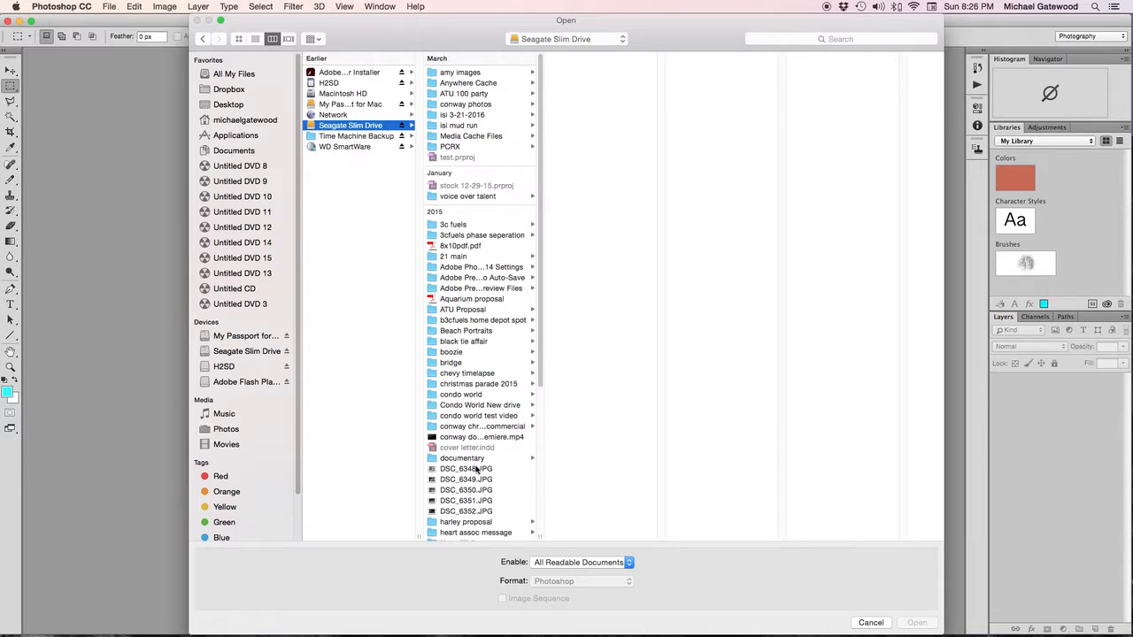
{"action": "scroll", "coordinate": [445, 473], "scroll_direction": "down", "scroll_amount": 1}
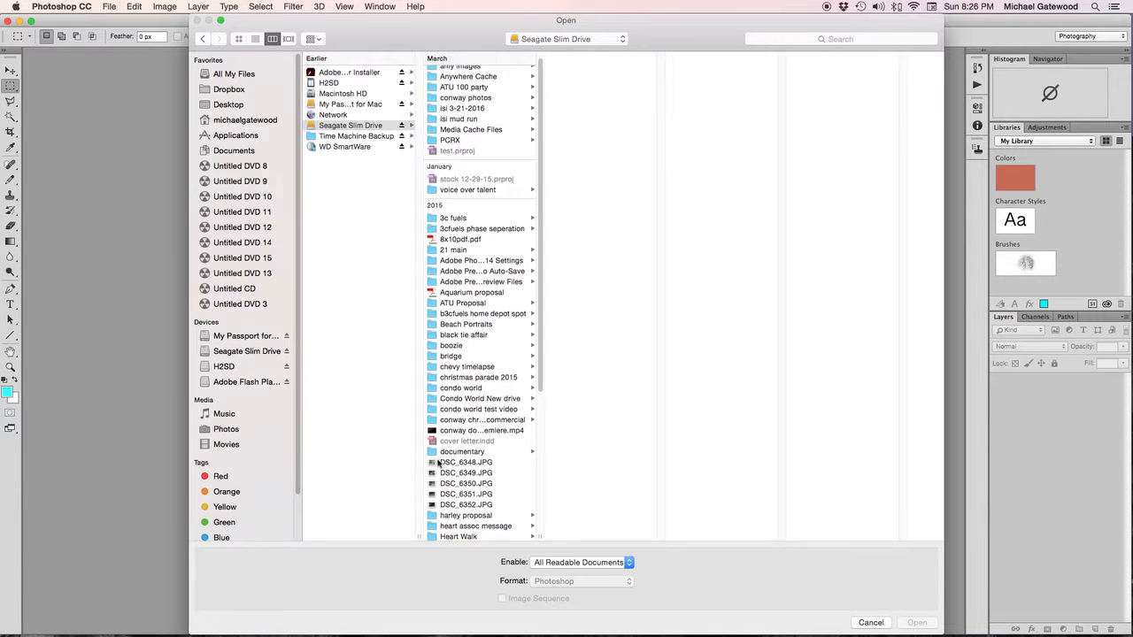
Preview the parade photos DSC_6348.JPG to DSC_6352.JPG and open DSC_6351.JPG.
{"action": "left_click", "coordinate": [440, 471]}
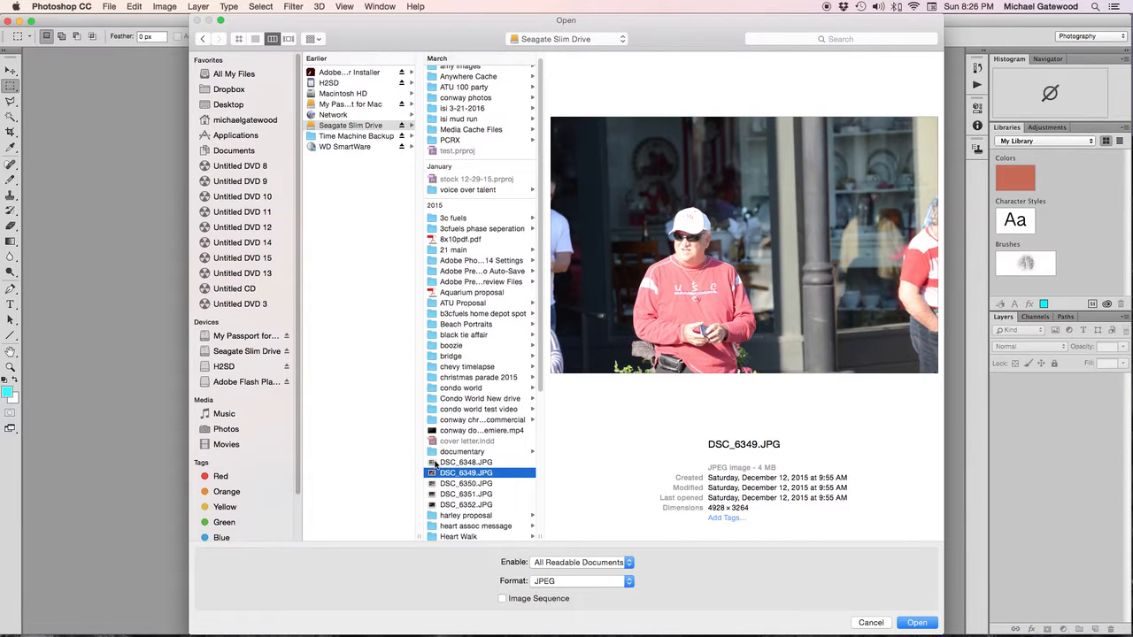
{"action": "left_click", "coordinate": [434, 462]}
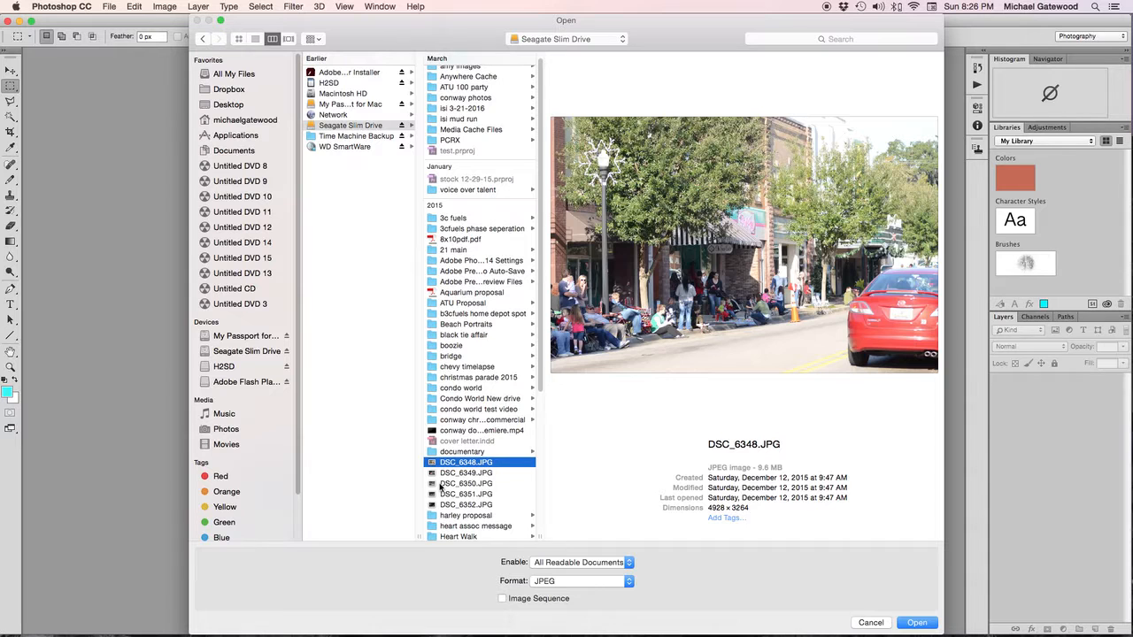
{"action": "left_click", "coordinate": [434, 484]}
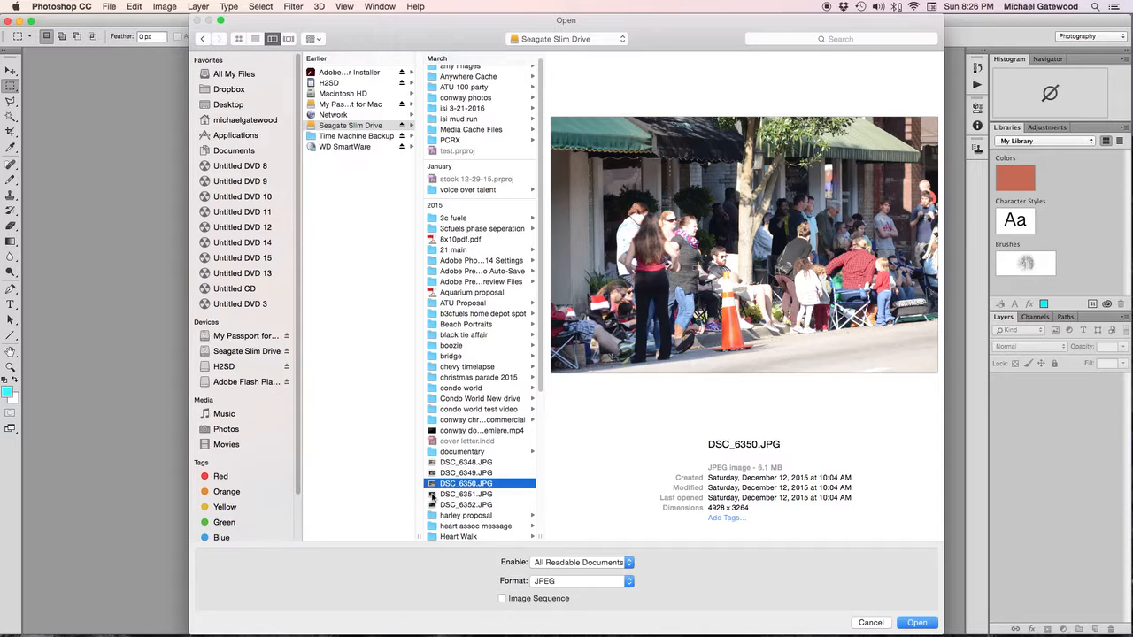
{"action": "left_click", "coordinate": [433, 495]}
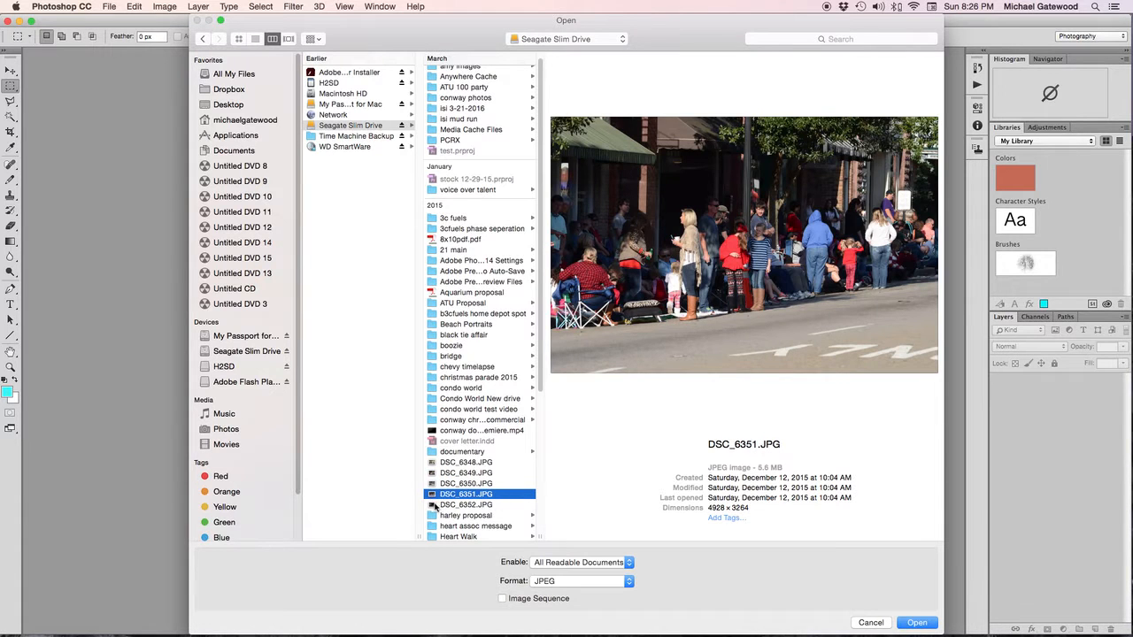
{"action": "left_click", "coordinate": [434, 506]}
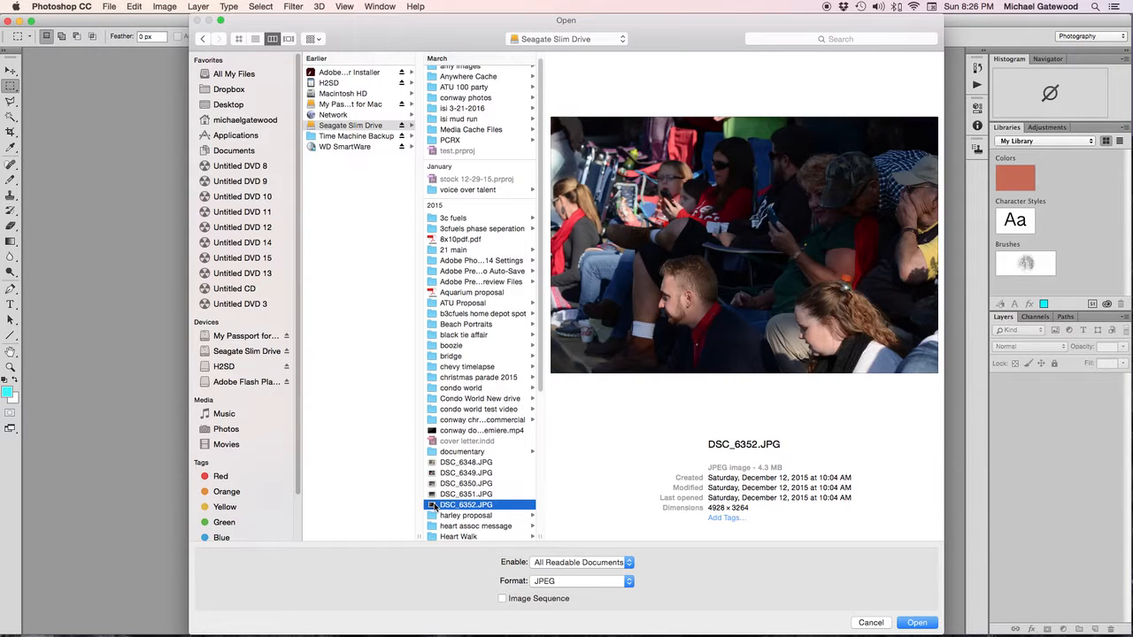
{"action": "left_click", "coordinate": [433, 493]}
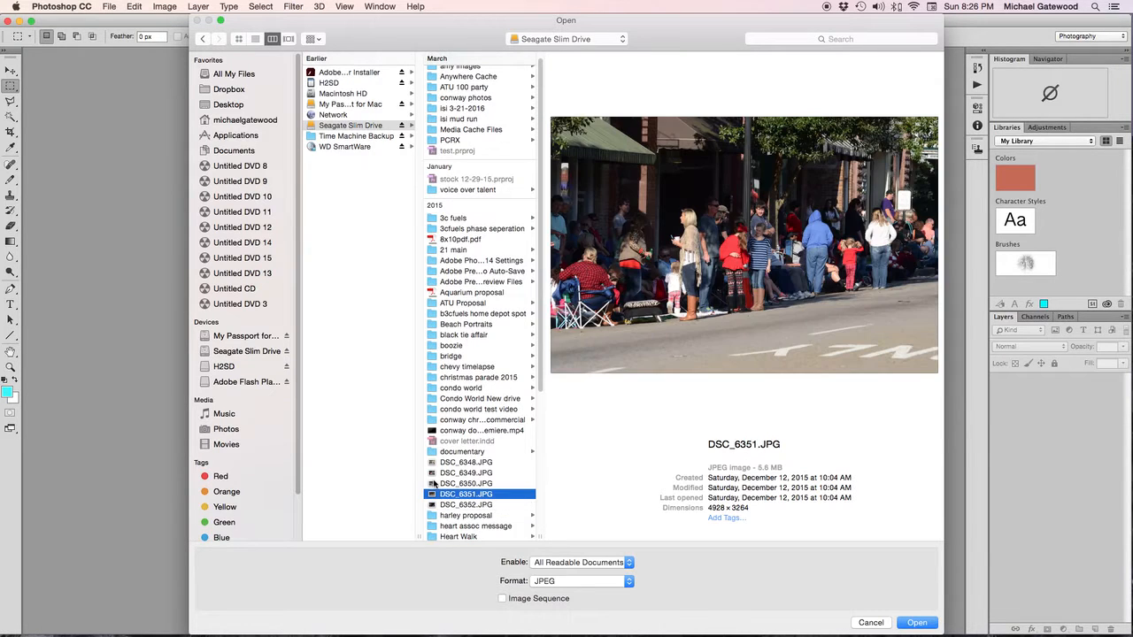
{"action": "left_click", "coordinate": [921, 623]}
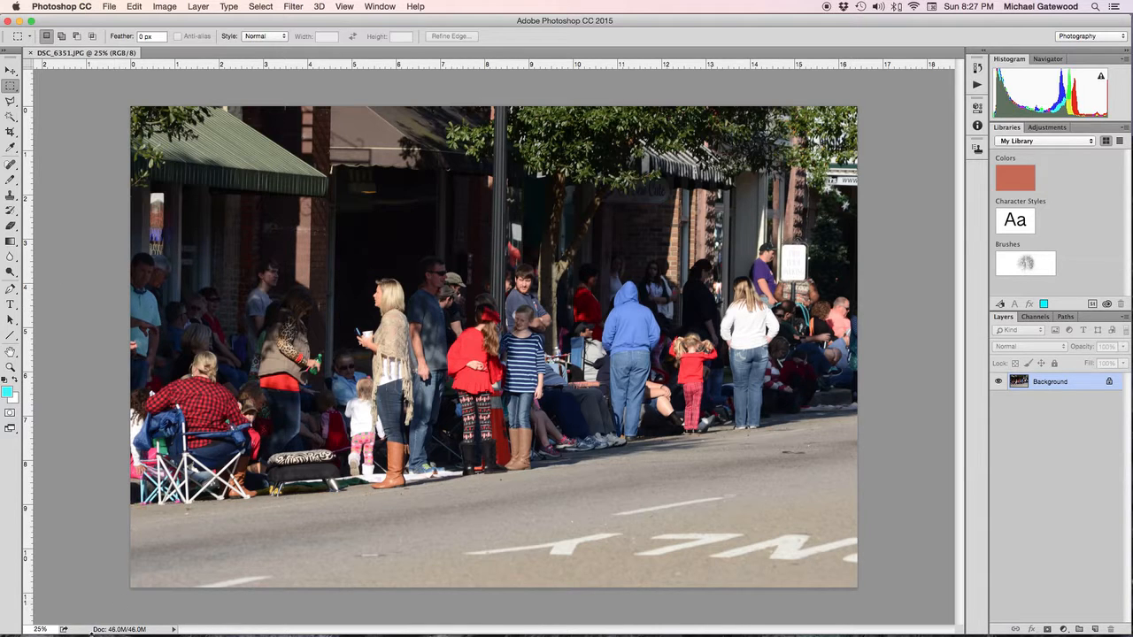
Look through the document status readout options and check the photo's width, height and resolution in Image Size.
{"action": "left_click", "coordinate": [173, 629]}
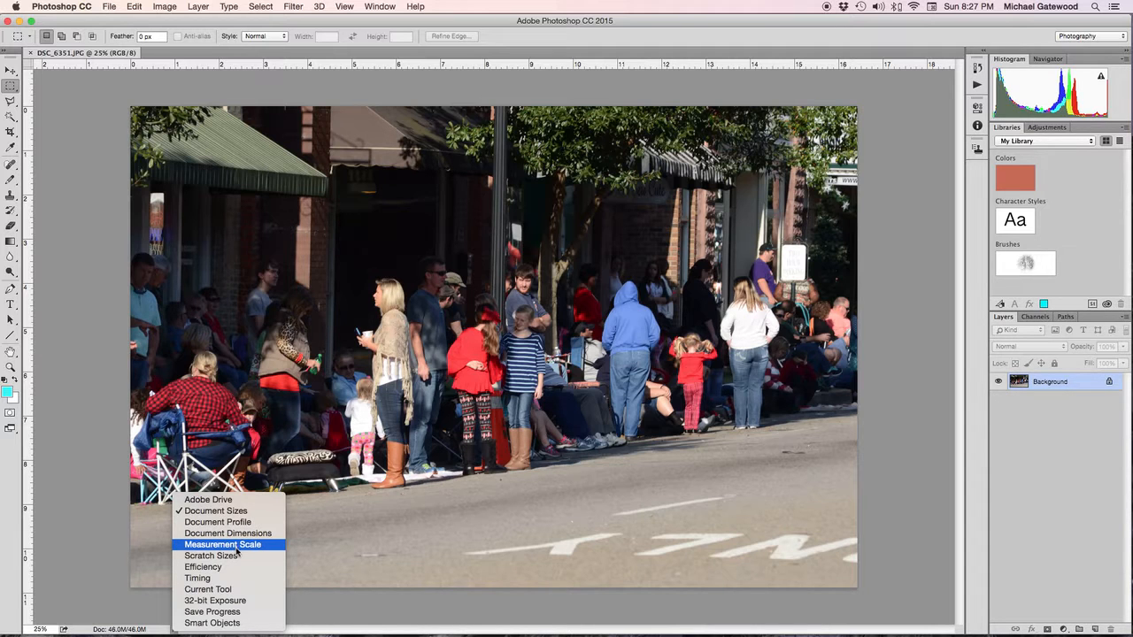
{"action": "left_click", "coordinate": [233, 401]}
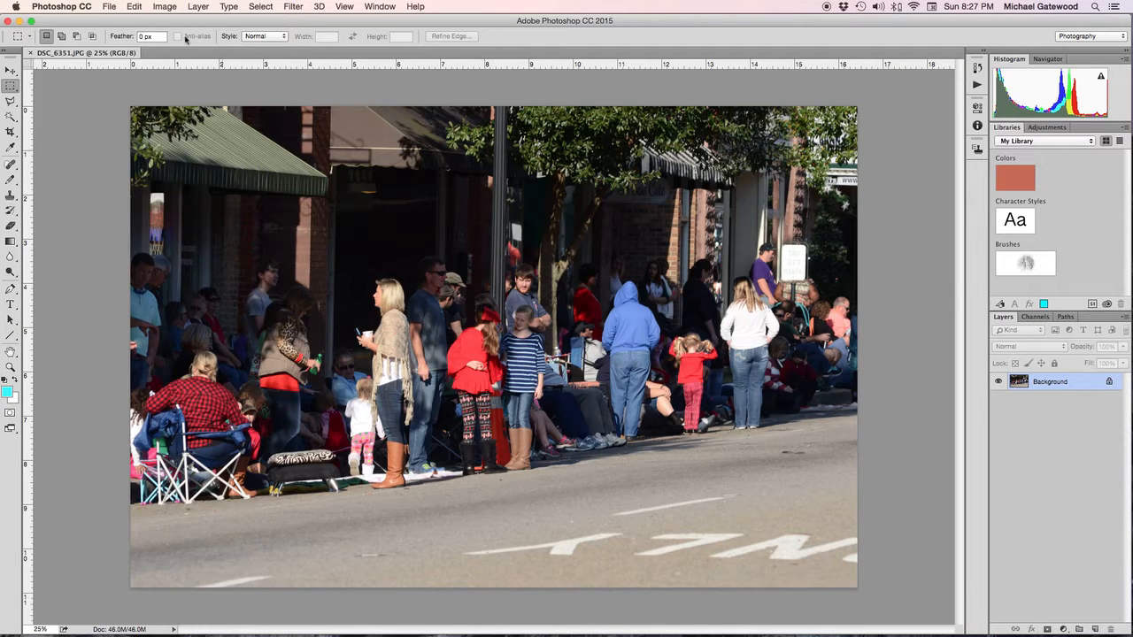
{"action": "left_click", "coordinate": [135, 7]}
{"action": "mouse_move", "coordinate": [168, 7]}
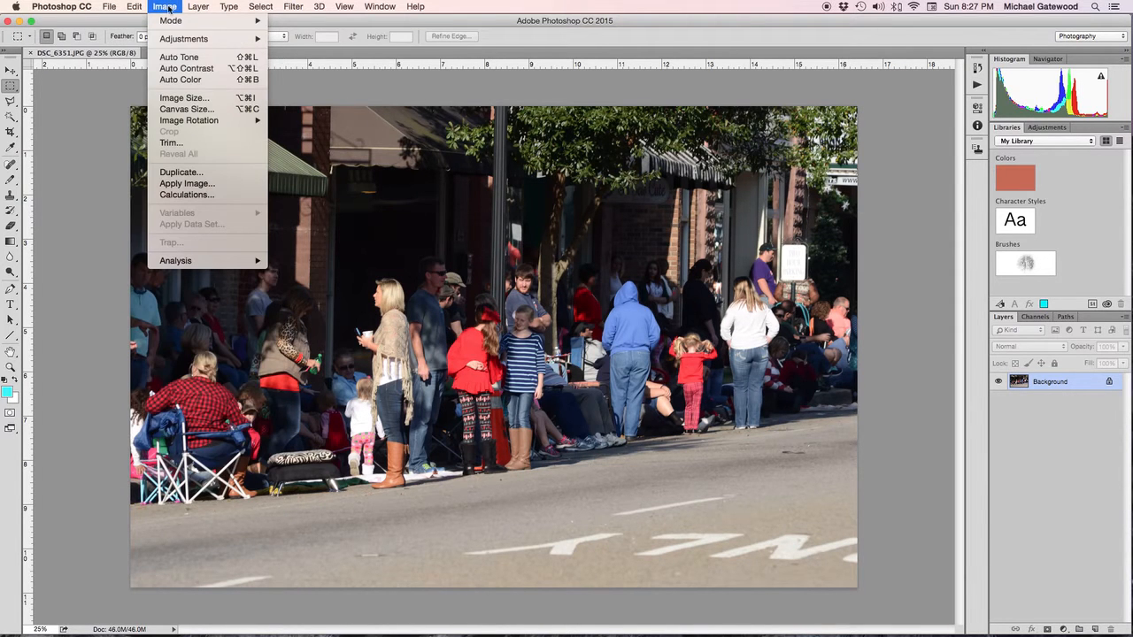
{"action": "left_click", "coordinate": [181, 102]}
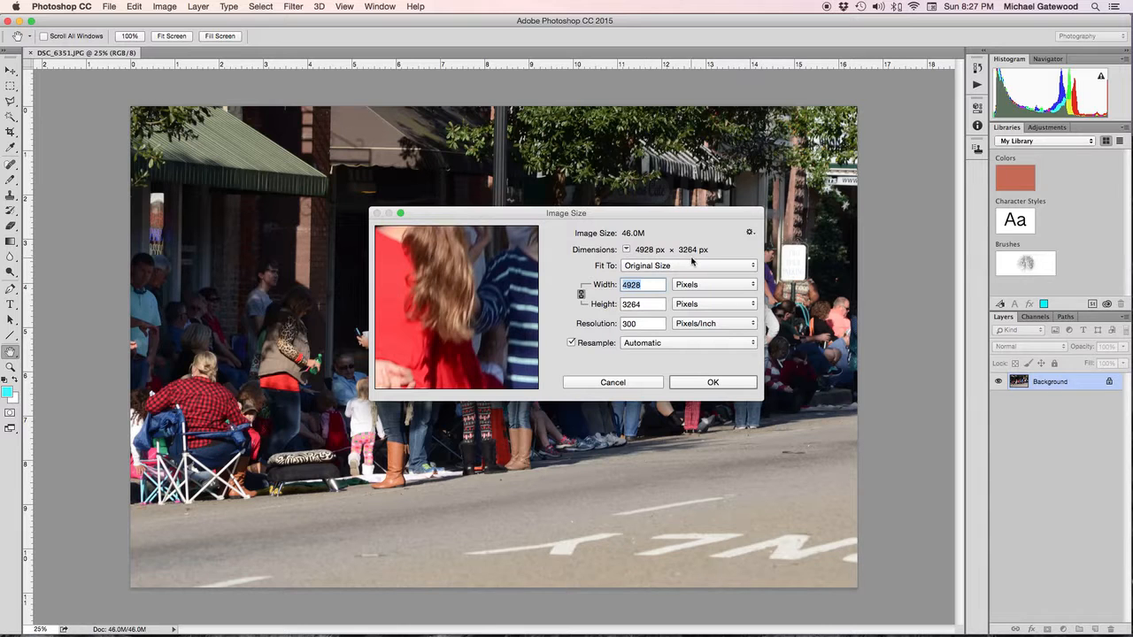
{"action": "left_click", "coordinate": [609, 384]}
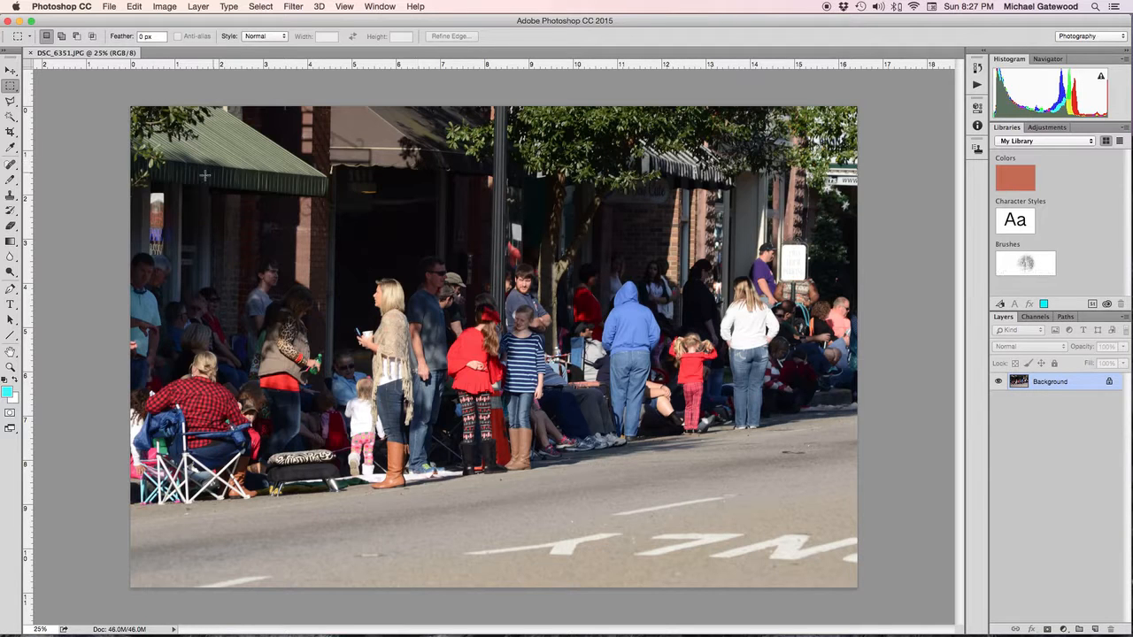
Try to shift the locked Background layer with the Move tool.
{"action": "left_click", "coordinate": [11, 73]}
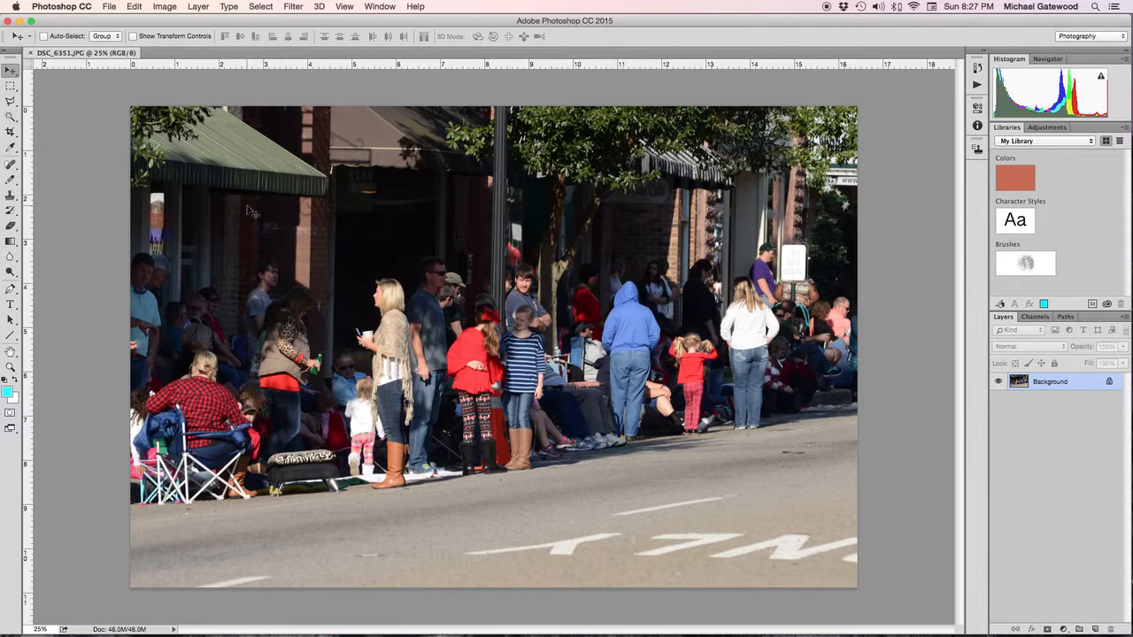
{"action": "left_click_drag", "start_coordinate": [608, 274], "coordinate": [655, 289]}
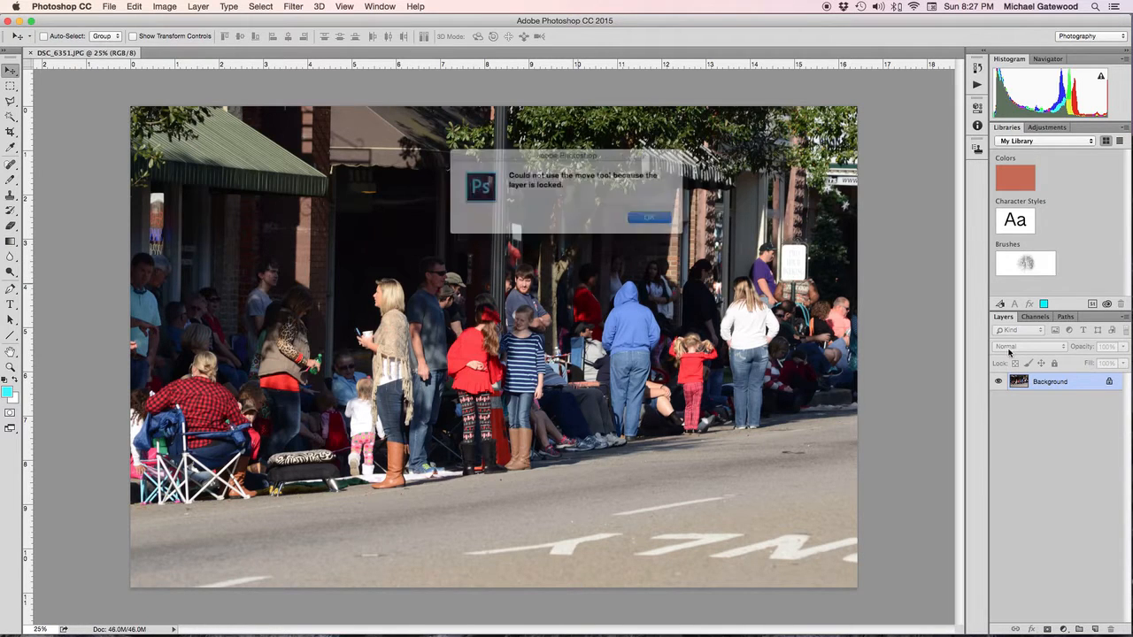
{"action": "left_click", "coordinate": [654, 220]}
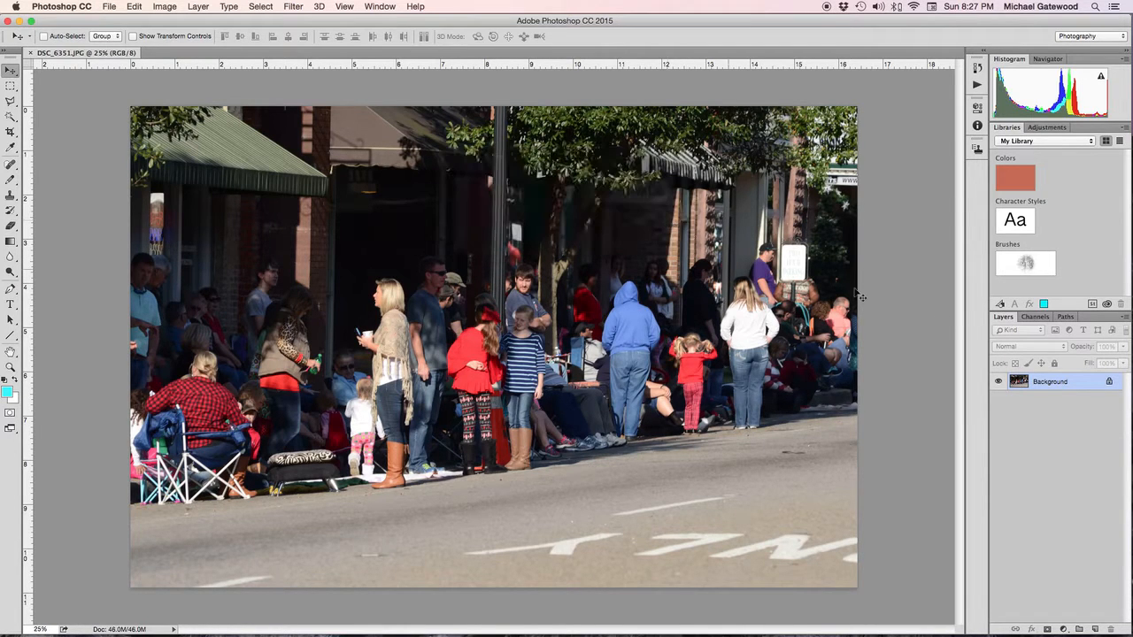
Unlock the Background layer and place the Layers panel below the Channels and Paths group.
{"action": "left_click_drag", "start_coordinate": [1002, 318], "coordinate": [721, 110]}
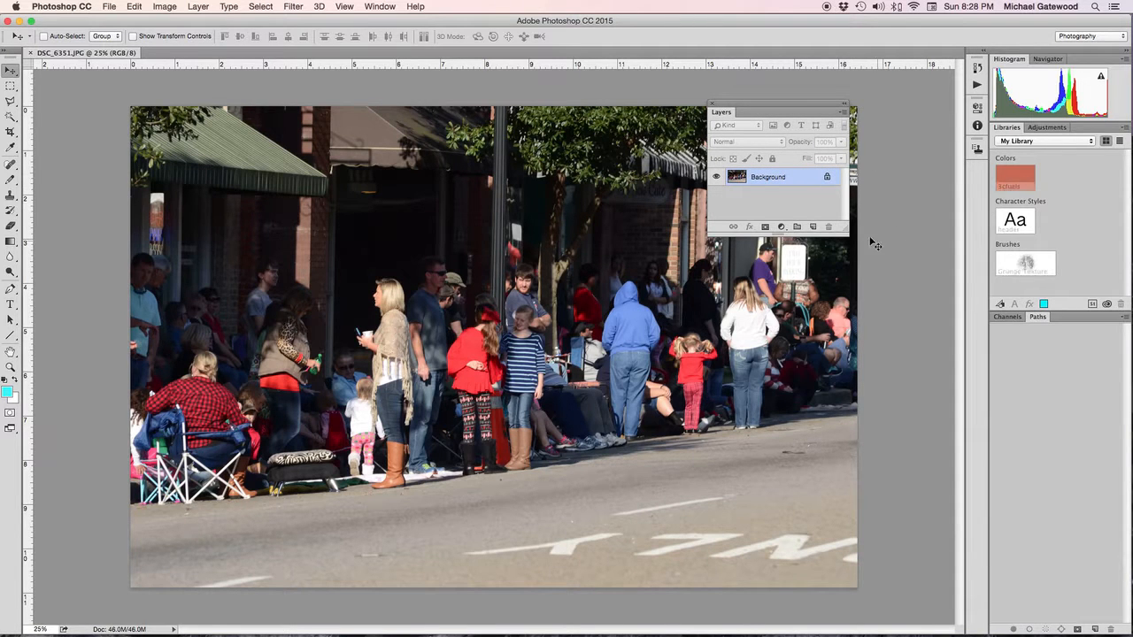
{"action": "left_click", "coordinate": [828, 178]}
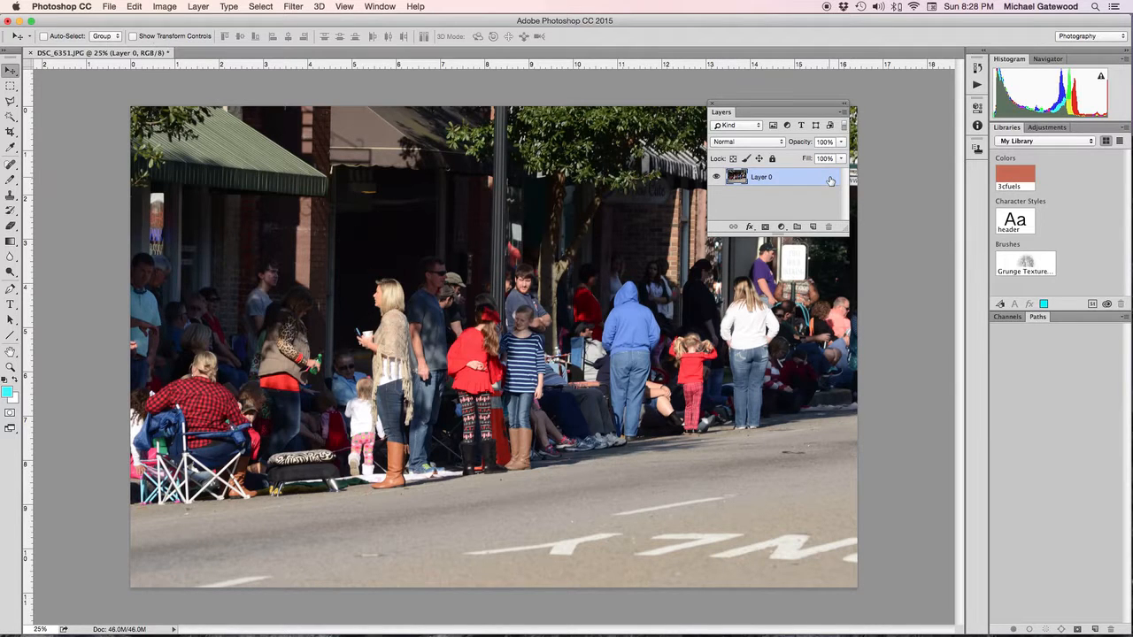
{"action": "left_click_drag", "start_coordinate": [742, 105], "coordinate": [963, 365]}
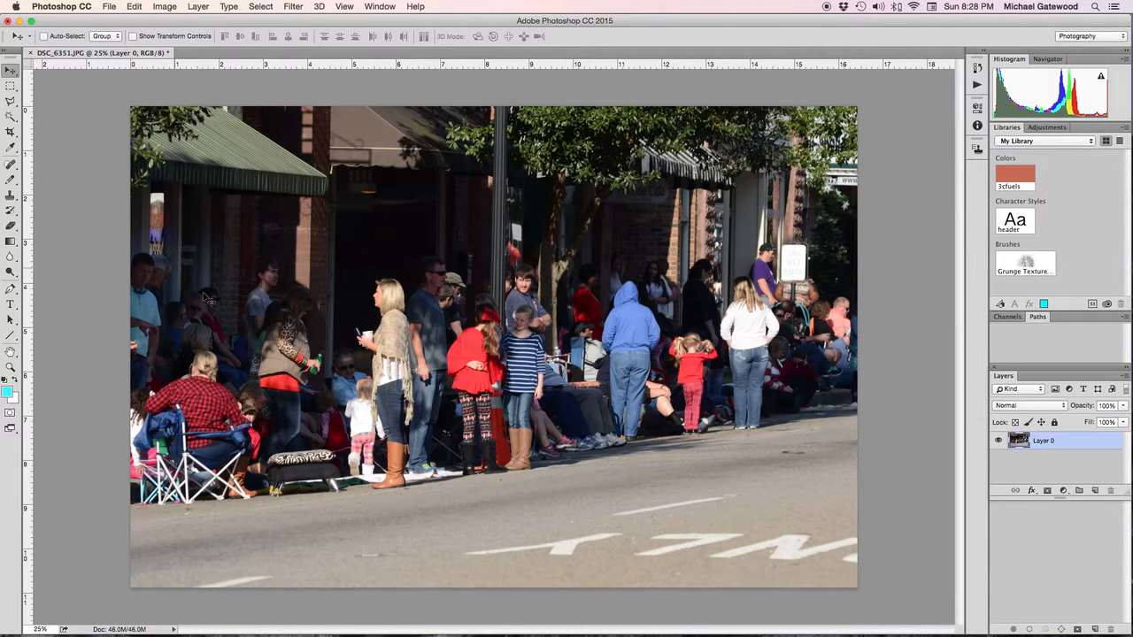
Move the unlocked photo layer slightly right and up on the canvas, and undo the move.
{"action": "left_click_drag", "start_coordinate": [254, 243], "coordinate": [232, 230]}
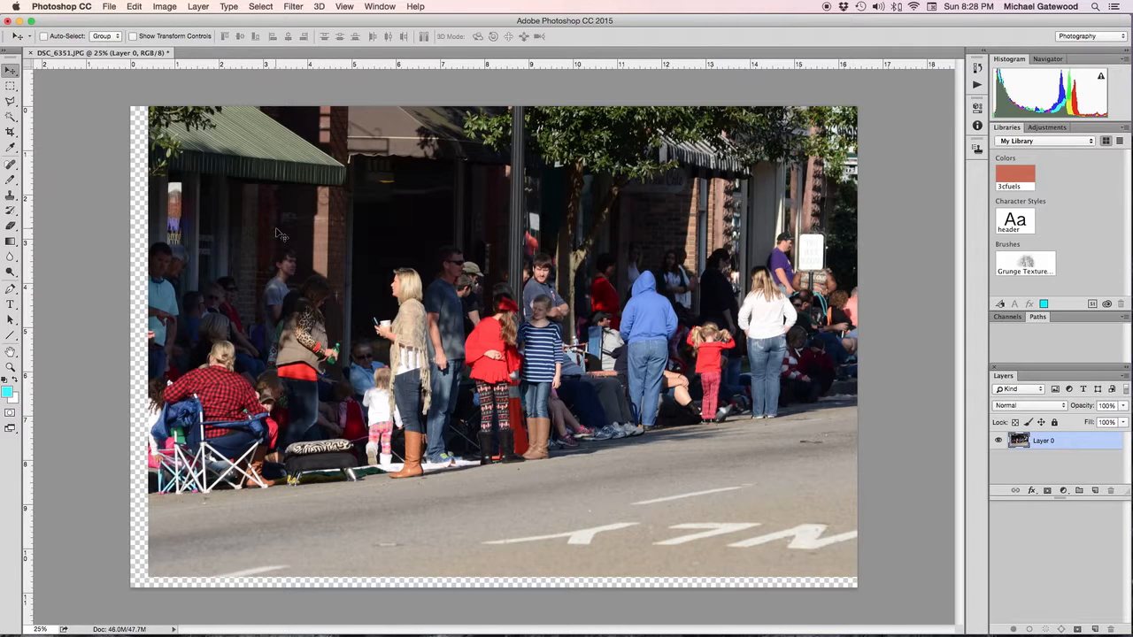
{"action": "key", "text": "super+z"}
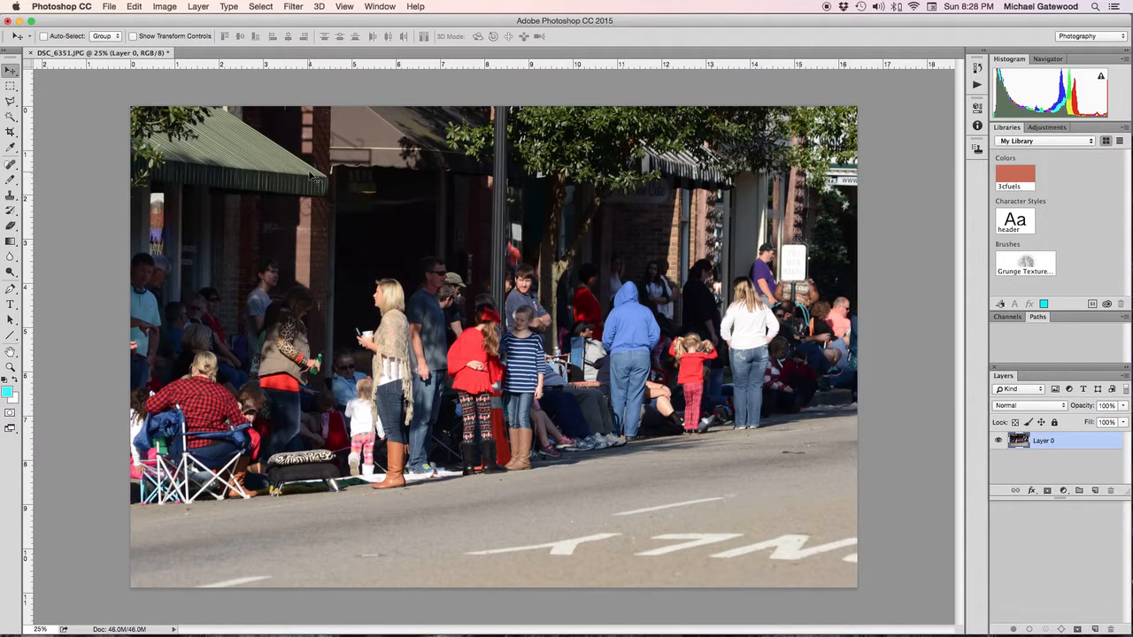
Draw an elliptical marquee about 5.9 by 4.9 inches over the dark doorway and the people before it, and undo it.
{"action": "left_click", "coordinate": [14, 87]}
{"action": "left_click", "coordinate": [76, 94]}
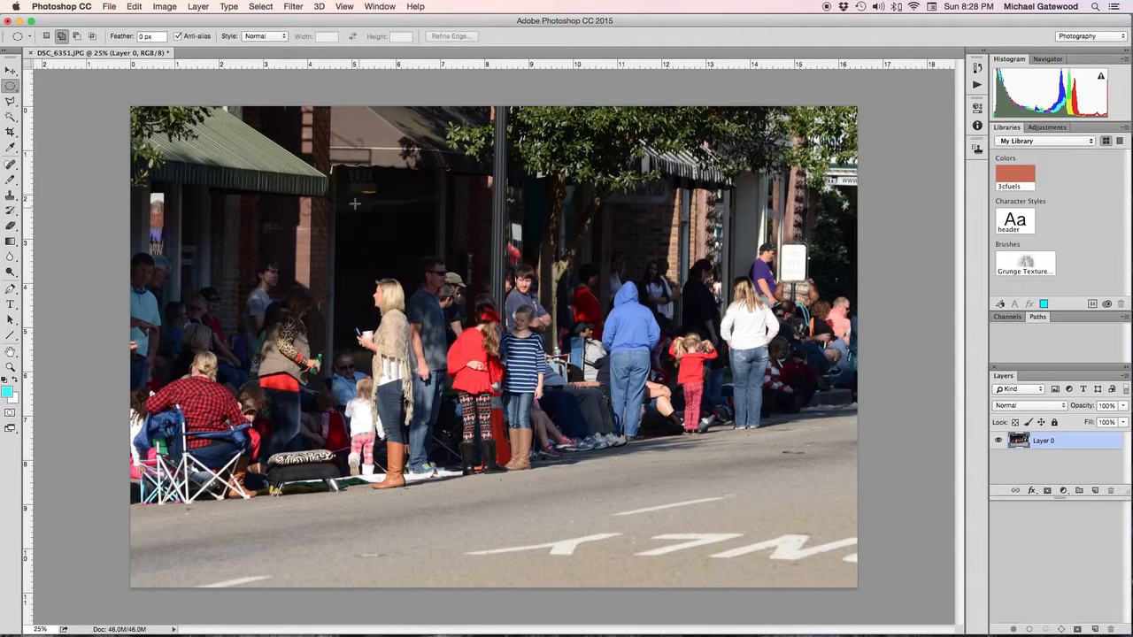
{"action": "left_click_drag", "start_coordinate": [275, 174], "coordinate": [538, 390]}
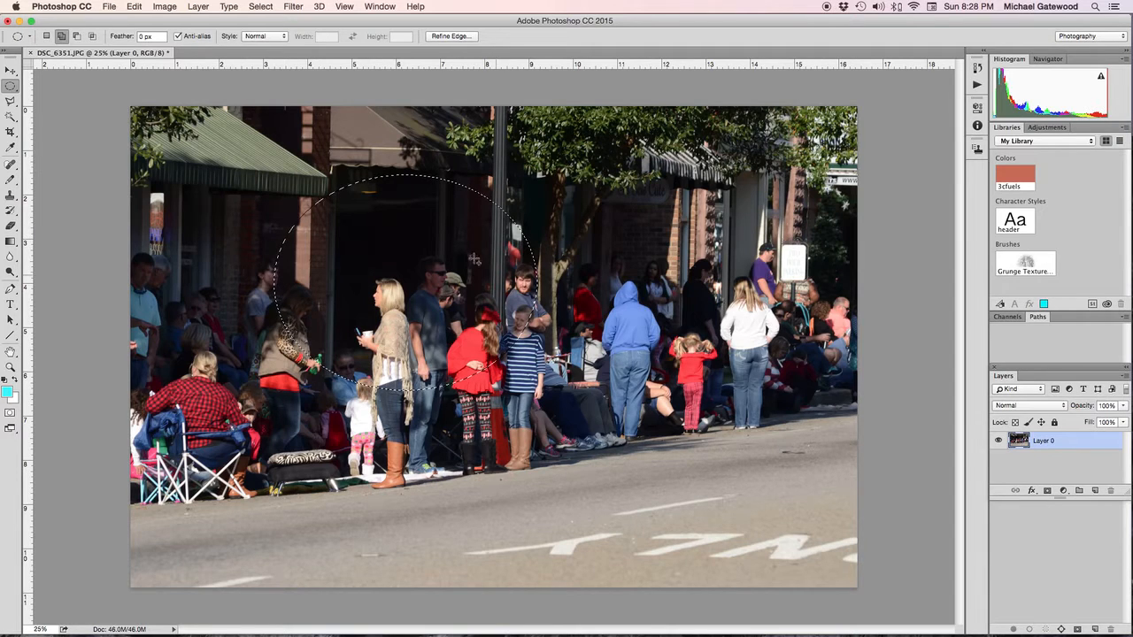
{"action": "left_click", "coordinate": [134, 7]}
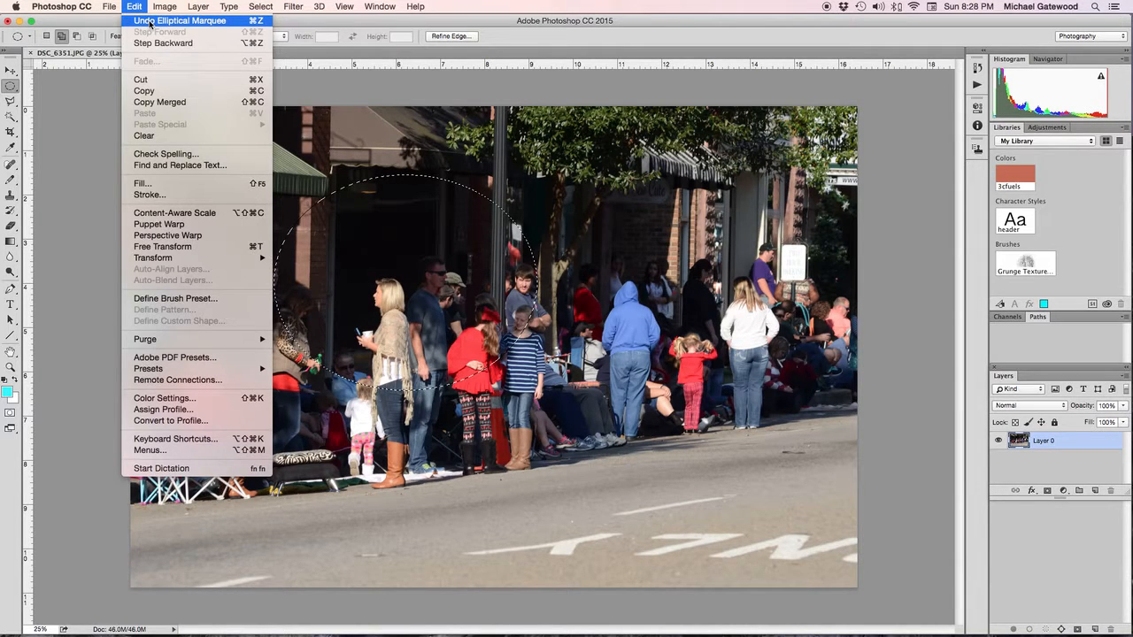
{"action": "left_click", "coordinate": [149, 21]}
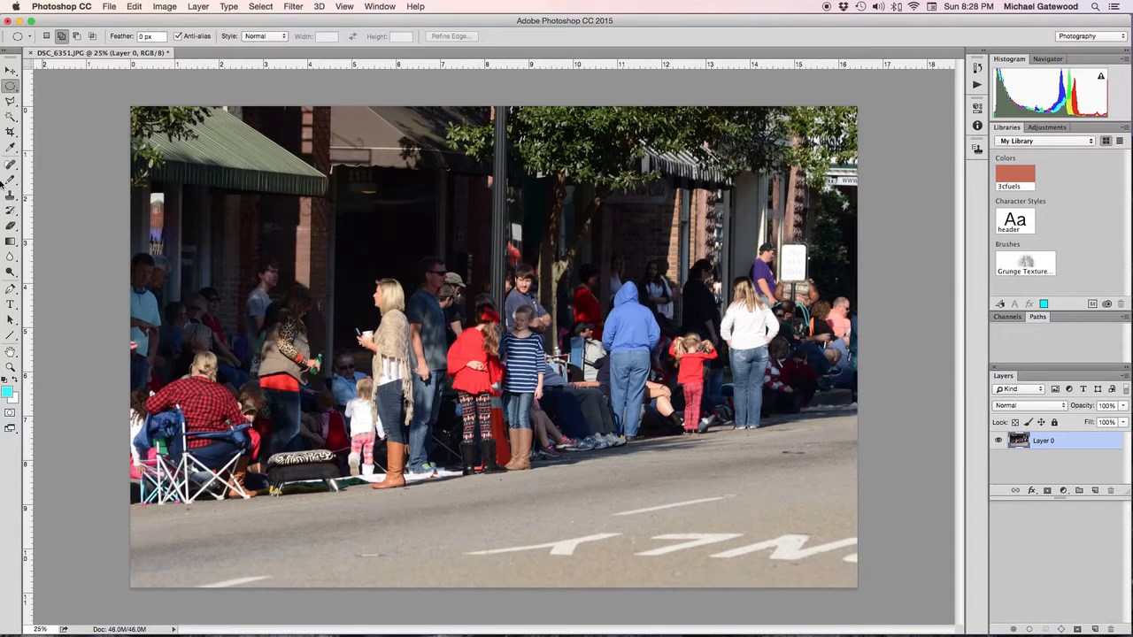
Draw a rectangular marquee about 5.2 by 4.1 inches around the standing people, shift it slightly right and down, and activate the Move tool.
{"action": "left_click", "coordinate": [16, 86]}
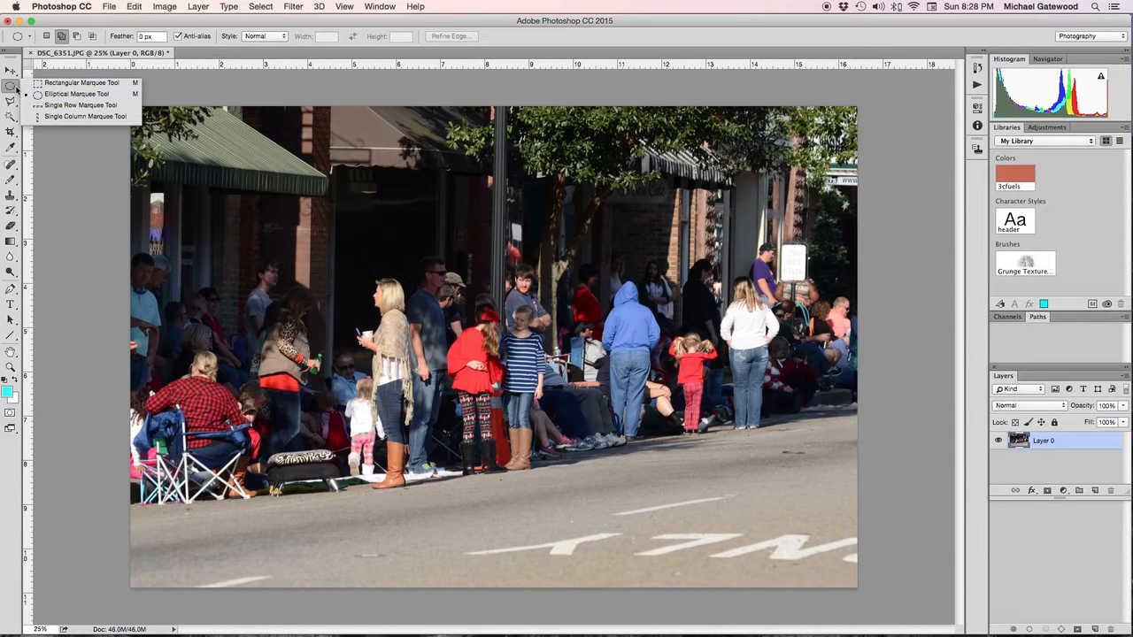
{"action": "left_click", "coordinate": [80, 85]}
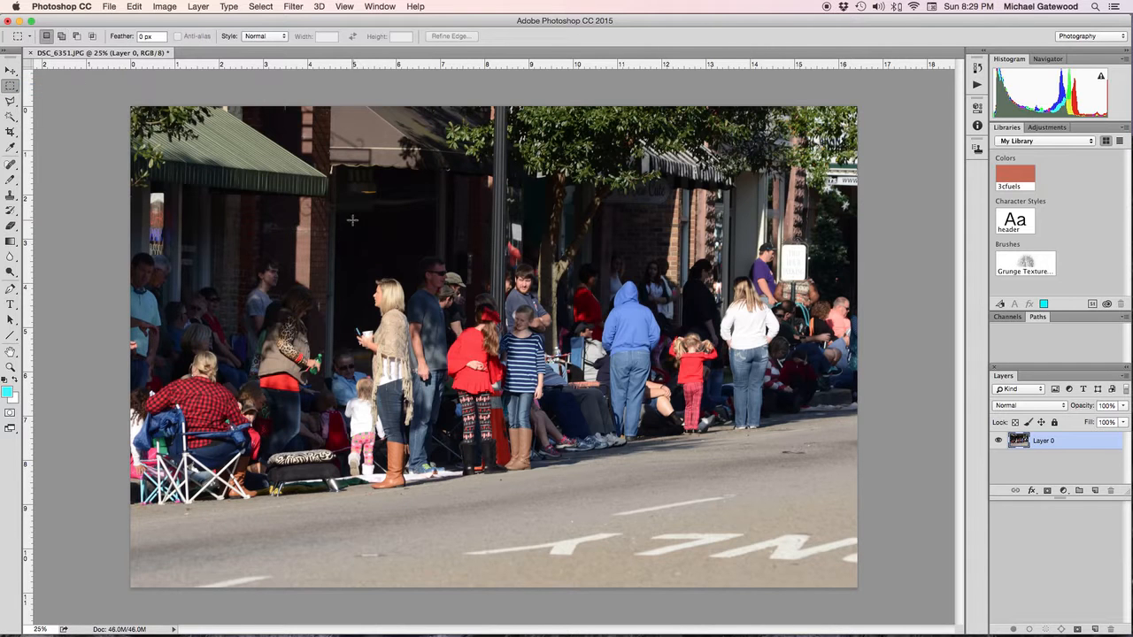
{"action": "left_click_drag", "start_coordinate": [322, 202], "coordinate": [553, 382]}
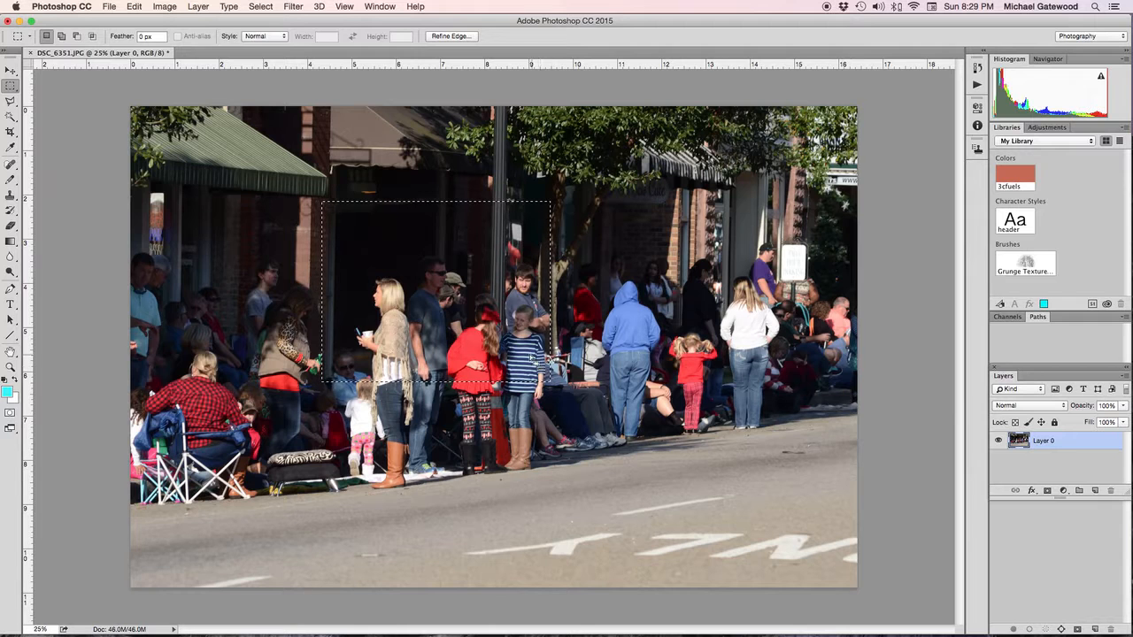
{"action": "left_click_drag", "start_coordinate": [546, 365], "coordinate": [590, 361]}
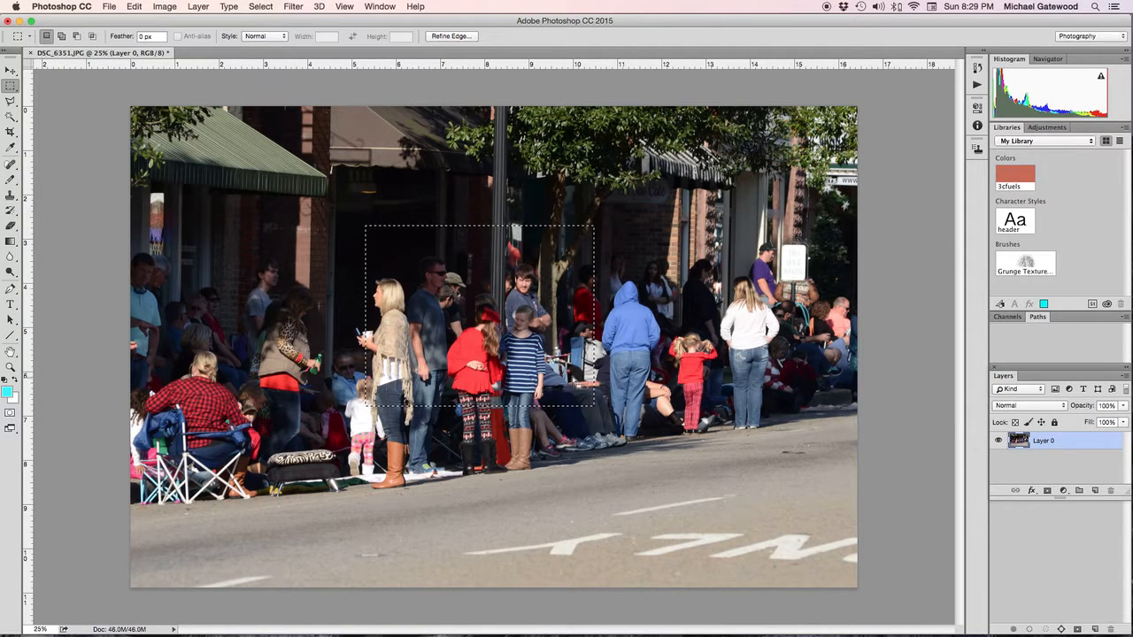
{"action": "key", "text": "v"}
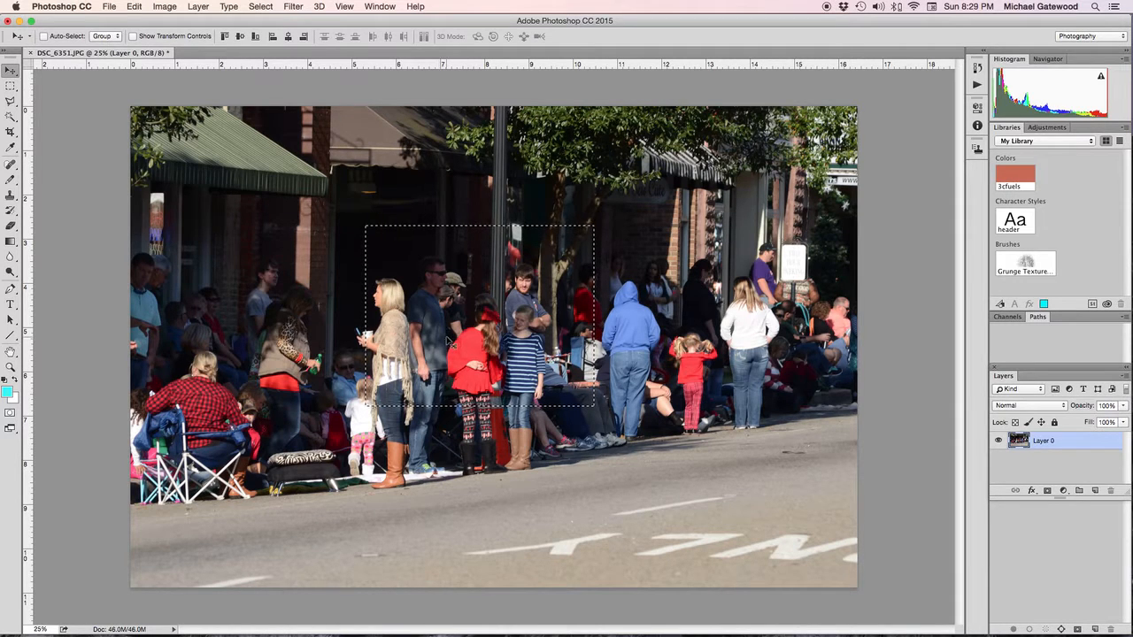
Move the marquee-selected pixels left and up over the neighbouring people, and undo the move.
{"action": "left_click_drag", "start_coordinate": [589, 361], "coordinate": [488, 331]}
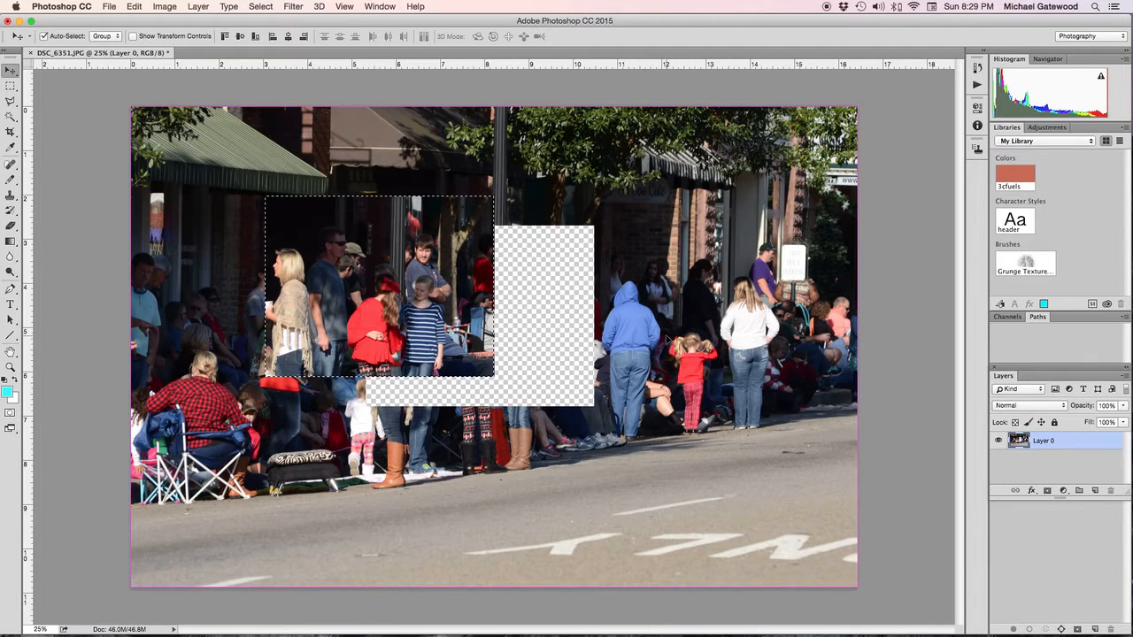
{"action": "left_click", "coordinate": [131, 7]}
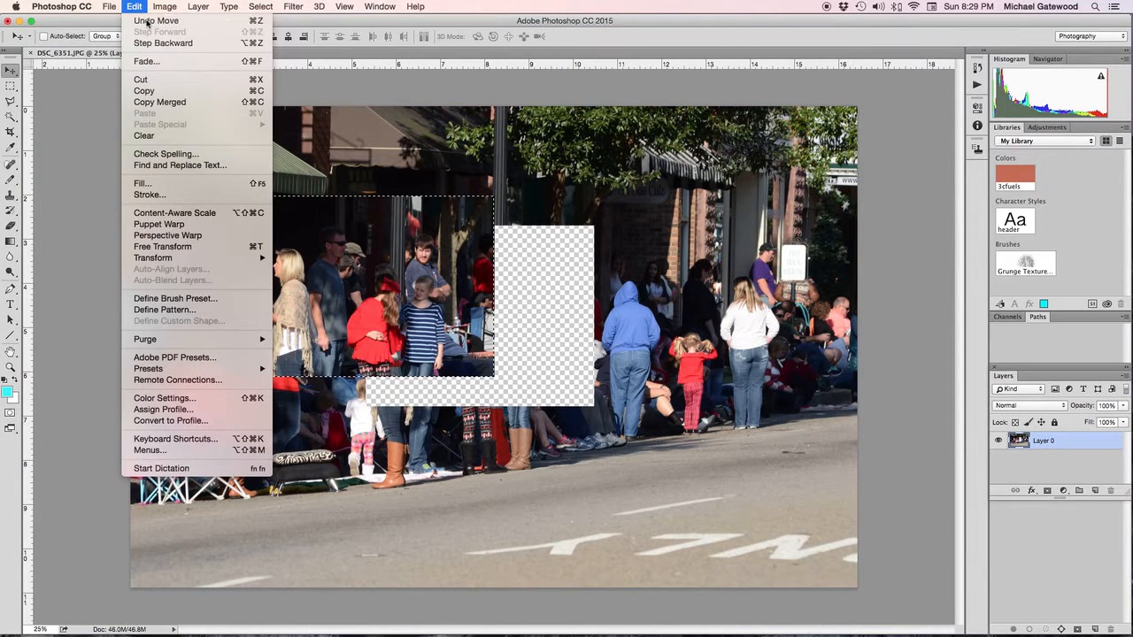
{"action": "left_click", "coordinate": [147, 21]}
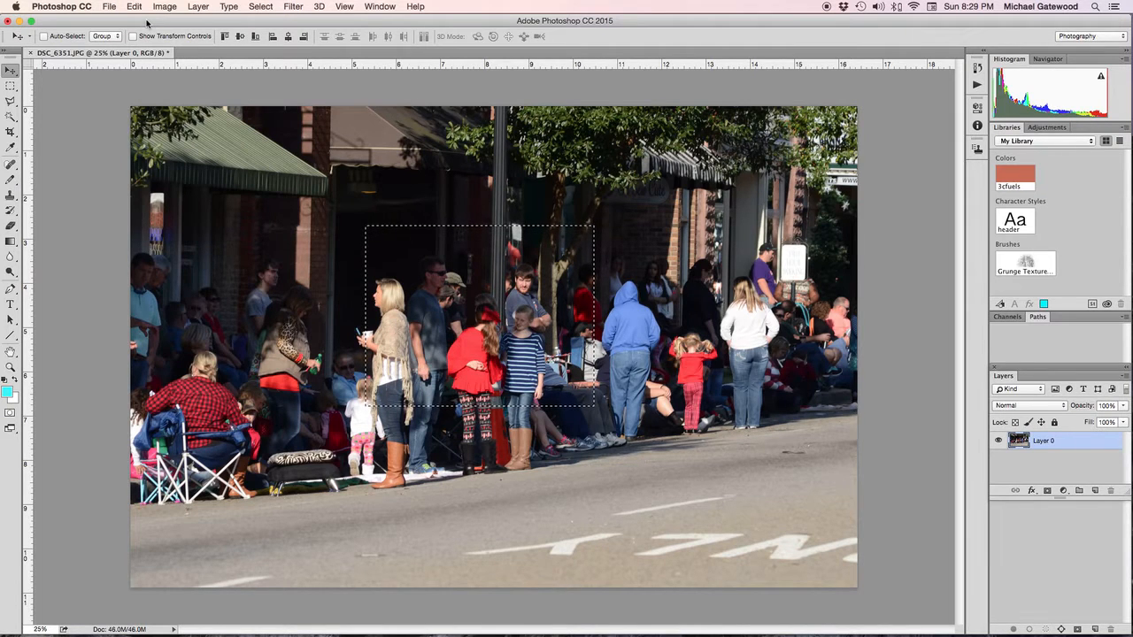
Show the History panel and deselect the rectangular marquee around the standing people.
{"action": "left_click", "coordinate": [384, 7]}
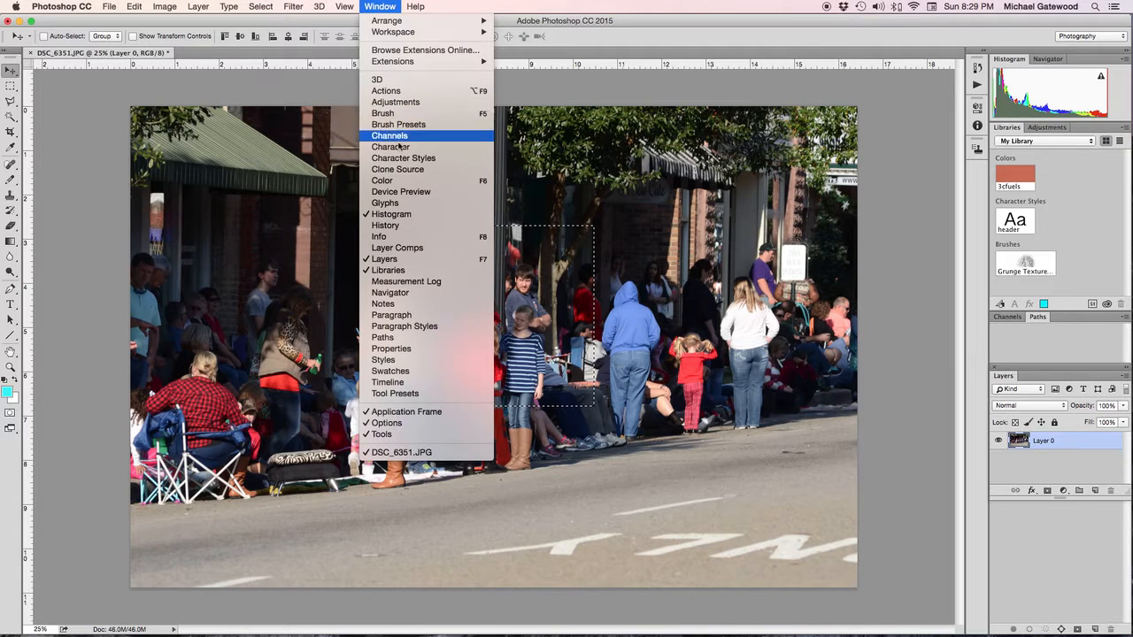
{"action": "left_click", "coordinate": [400, 228]}
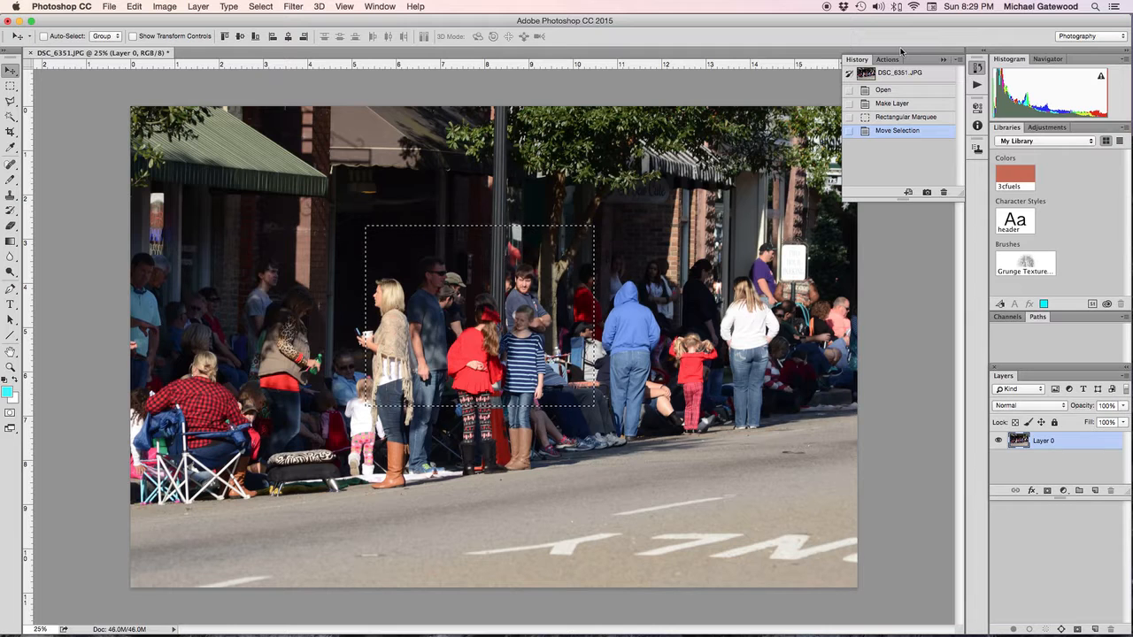
{"action": "left_click", "coordinate": [134, 6]}
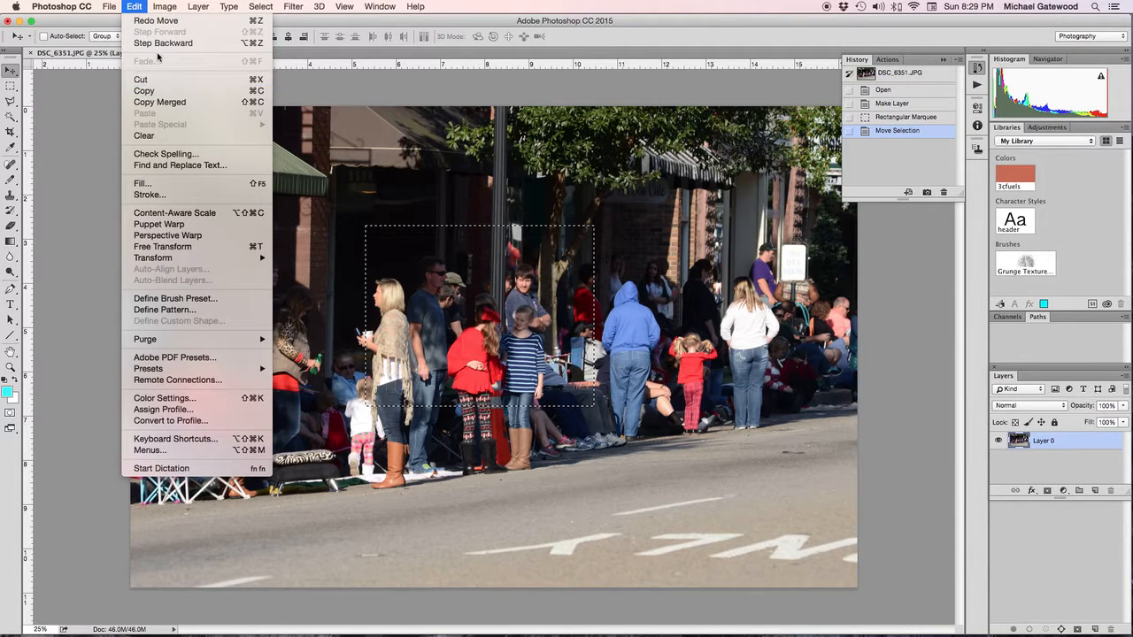
{"action": "left_click", "coordinate": [413, 51]}
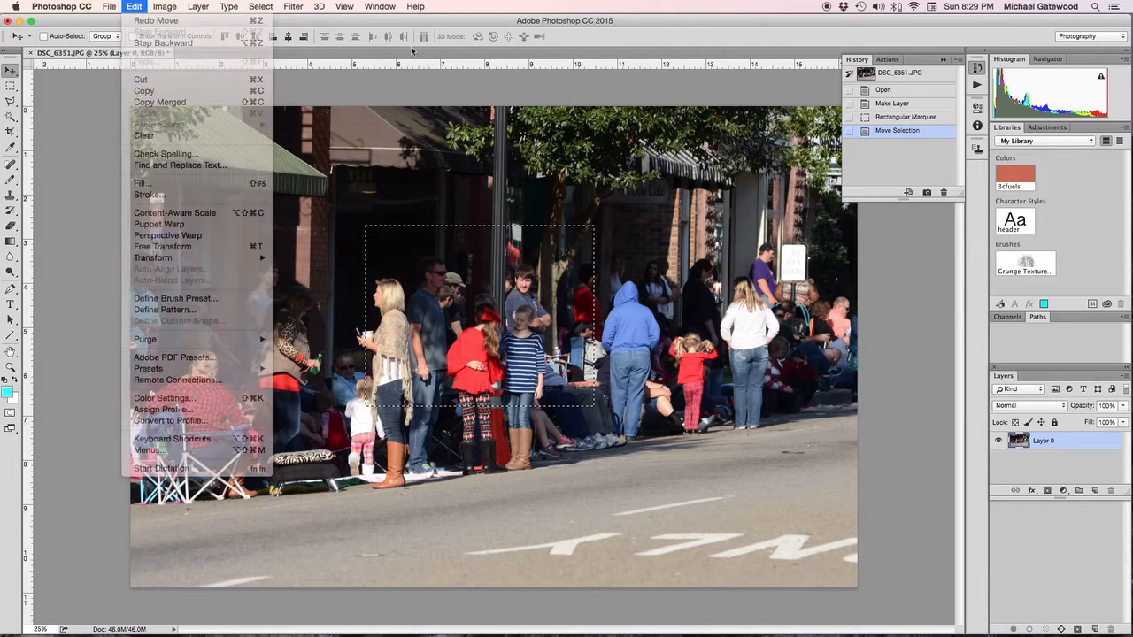
{"action": "key", "text": "super+d"}
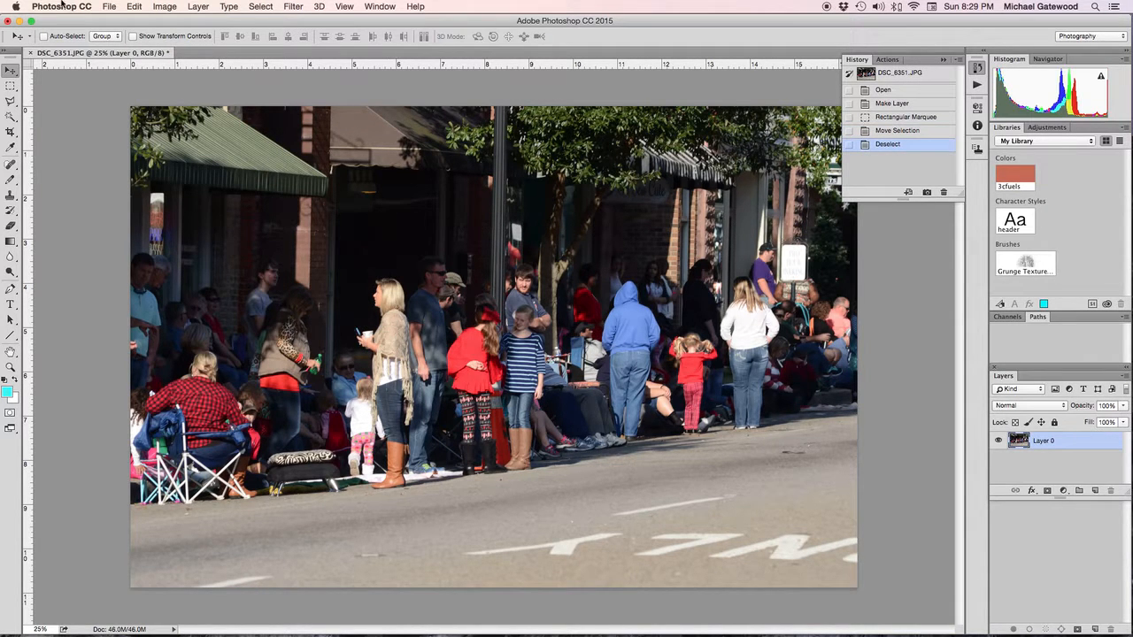
{"action": "left_click", "coordinate": [134, 8]}
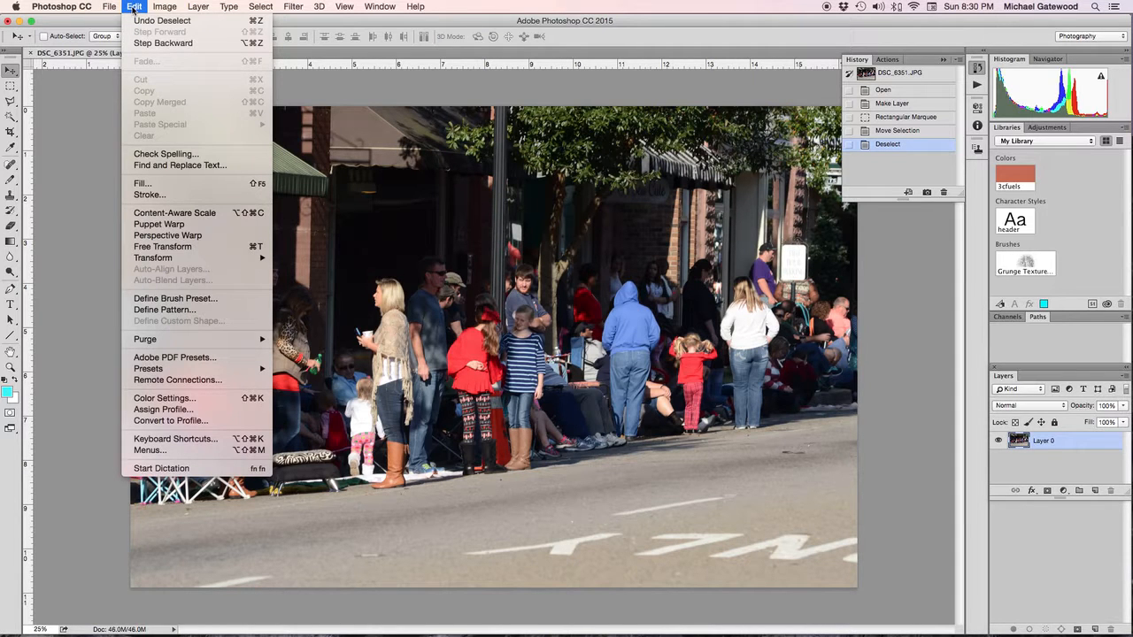
{"action": "left_click", "coordinate": [531, 304]}
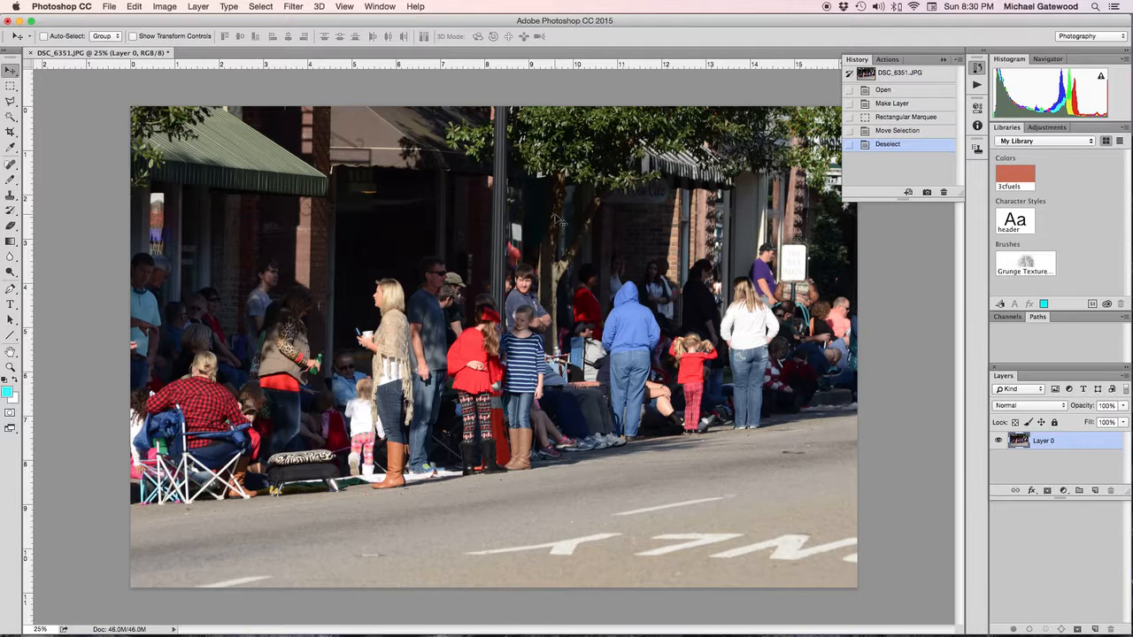
Draw a freehand Lasso selection around the dark doorway and the standing people's heads, and deselect it.
{"action": "left_click", "coordinate": [10, 102]}
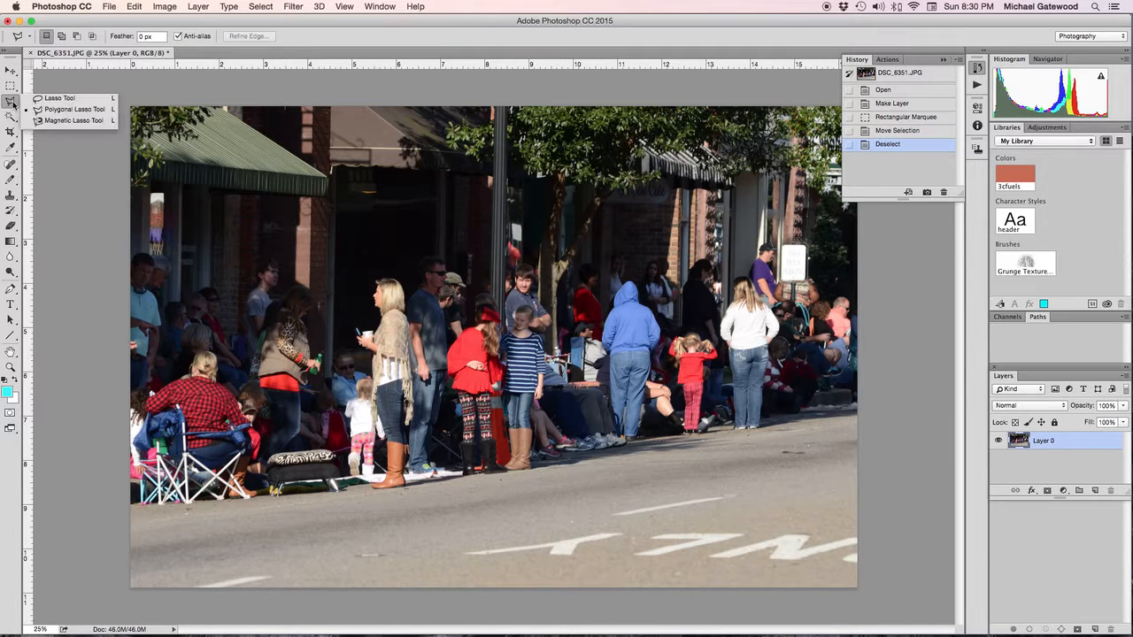
{"action": "left_click", "coordinate": [71, 100]}
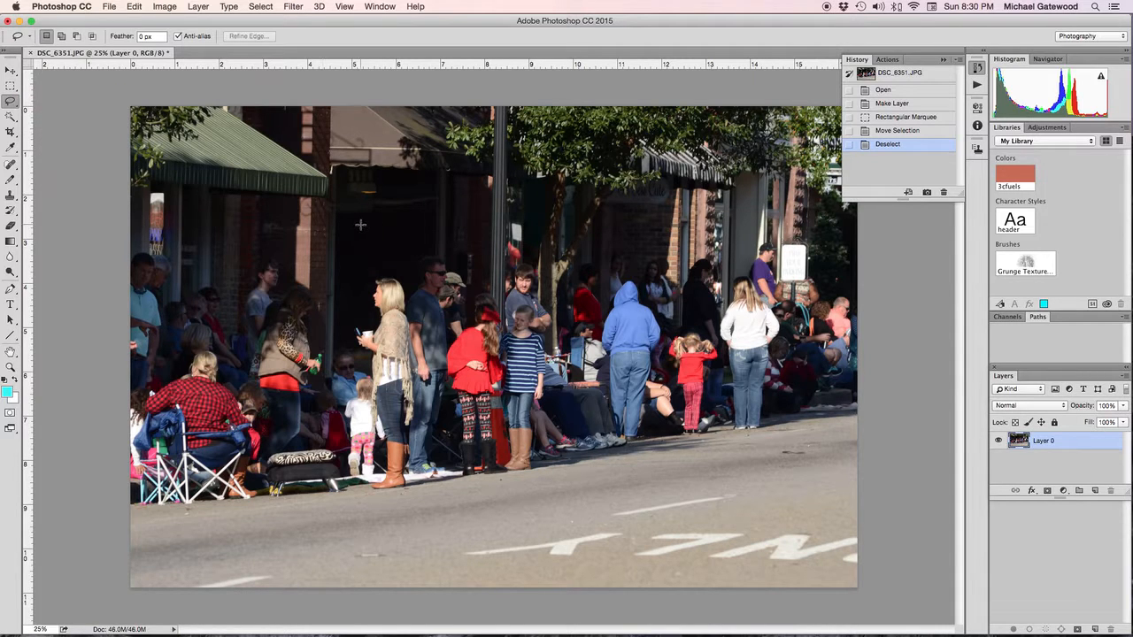
{"action": "mouse_move", "coordinate": [370, 235]}
{"action": "left_mouse_down"}
{"action": "mouse_move", "coordinate": [416, 192]}
{"action": "mouse_move", "coordinate": [460, 187]}
{"action": "mouse_move", "coordinate": [552, 276]}
{"action": "mouse_move", "coordinate": [561, 327]}
{"action": "mouse_move", "coordinate": [439, 302]}
{"action": "mouse_move", "coordinate": [358, 355]}
{"action": "mouse_move", "coordinate": [318, 363]}
{"action": "mouse_move", "coordinate": [346, 257]}
{"action": "mouse_move", "coordinate": [370, 239]}
{"action": "left_mouse_up"}
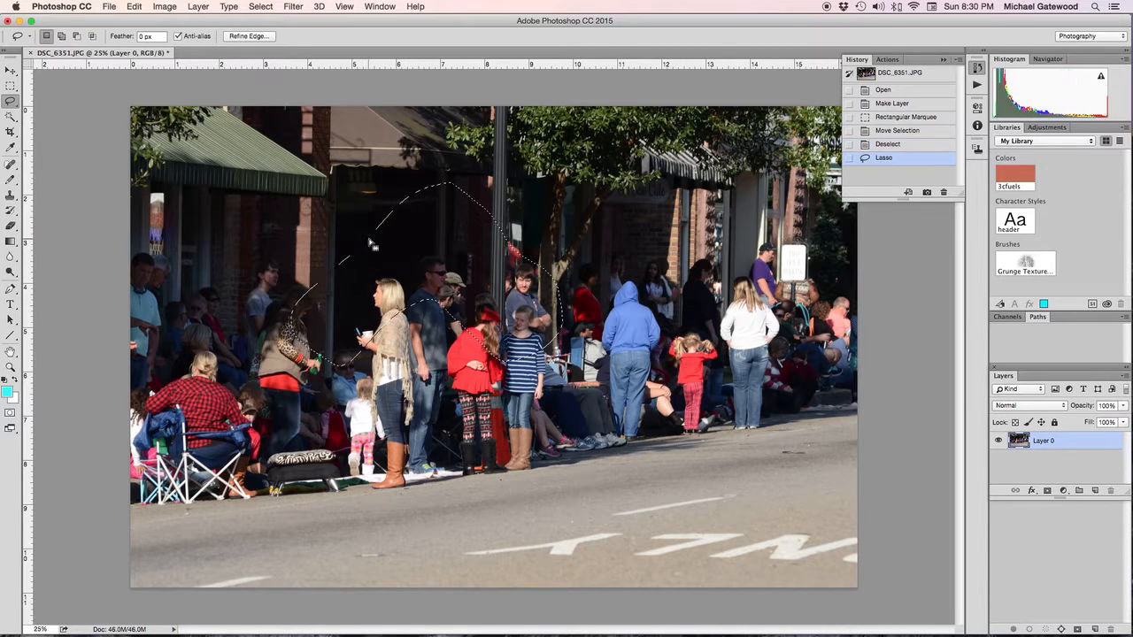
{"action": "left_click", "coordinate": [136, 7]}
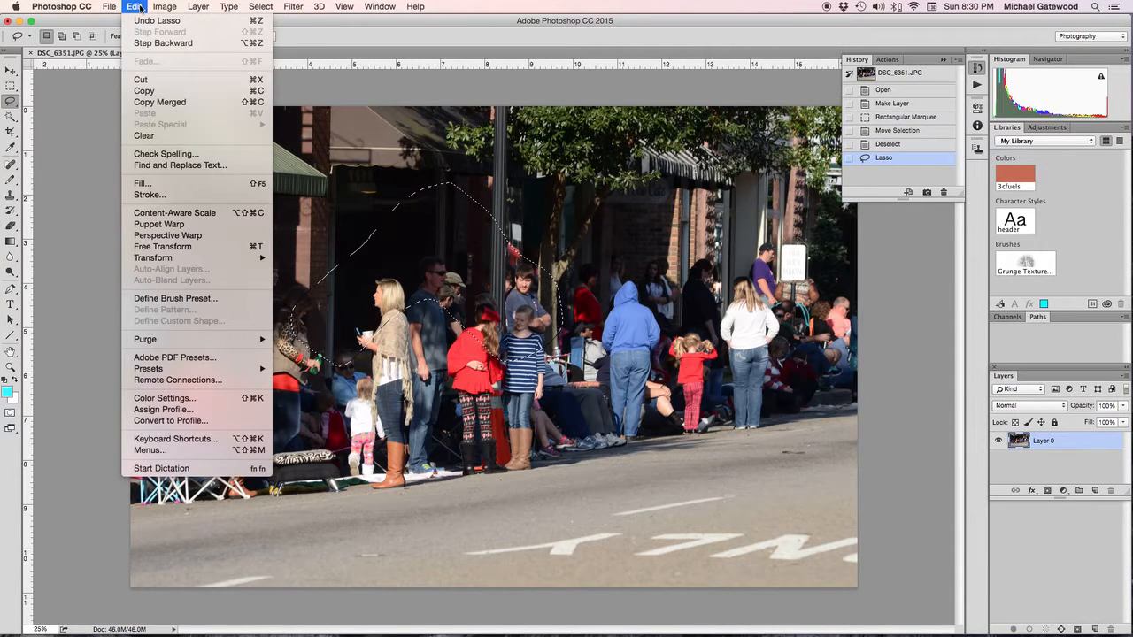
{"action": "mouse_move", "coordinate": [167, 7]}
{"action": "left_click", "coordinate": [140, 7]}
{"action": "key", "text": "super+d"}
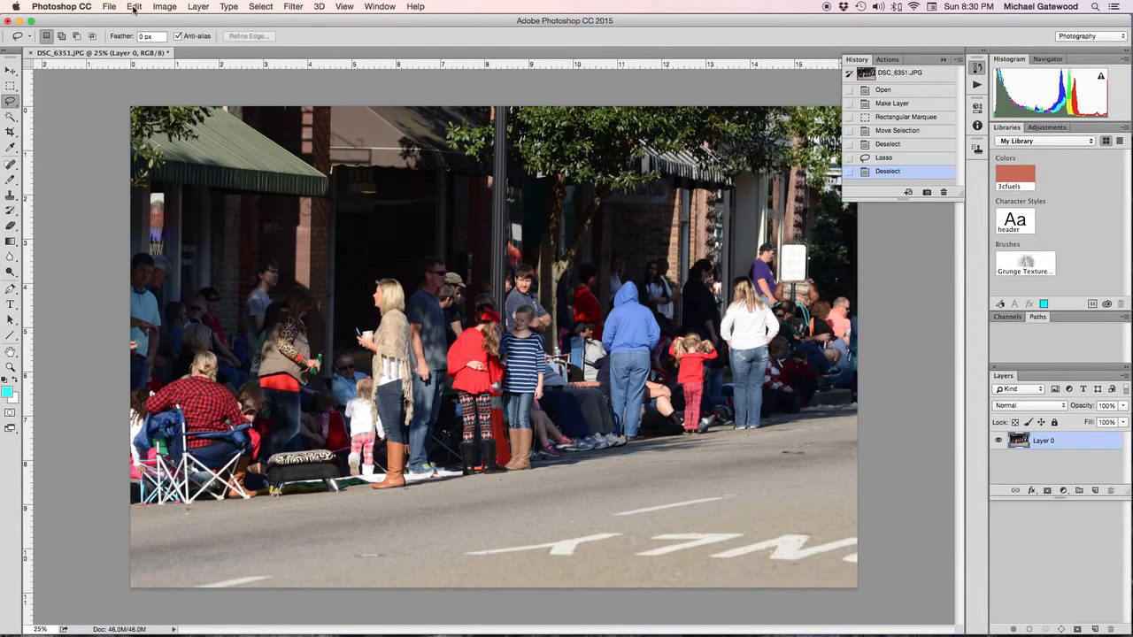
{"action": "left_click", "coordinate": [134, 8]}
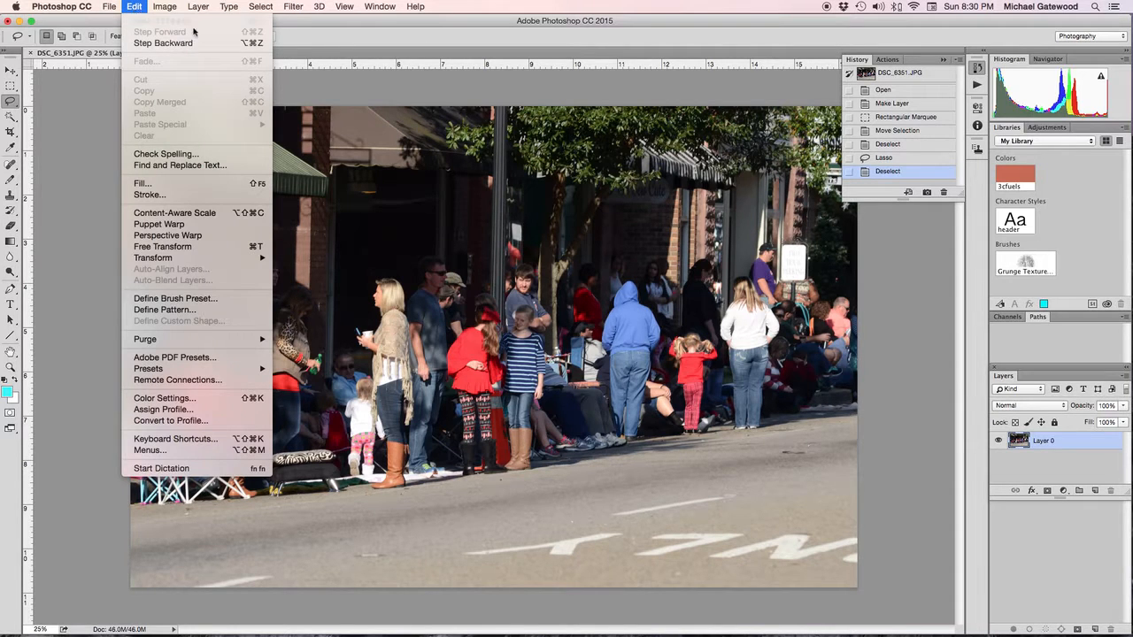
{"action": "left_click", "coordinate": [389, 56]}
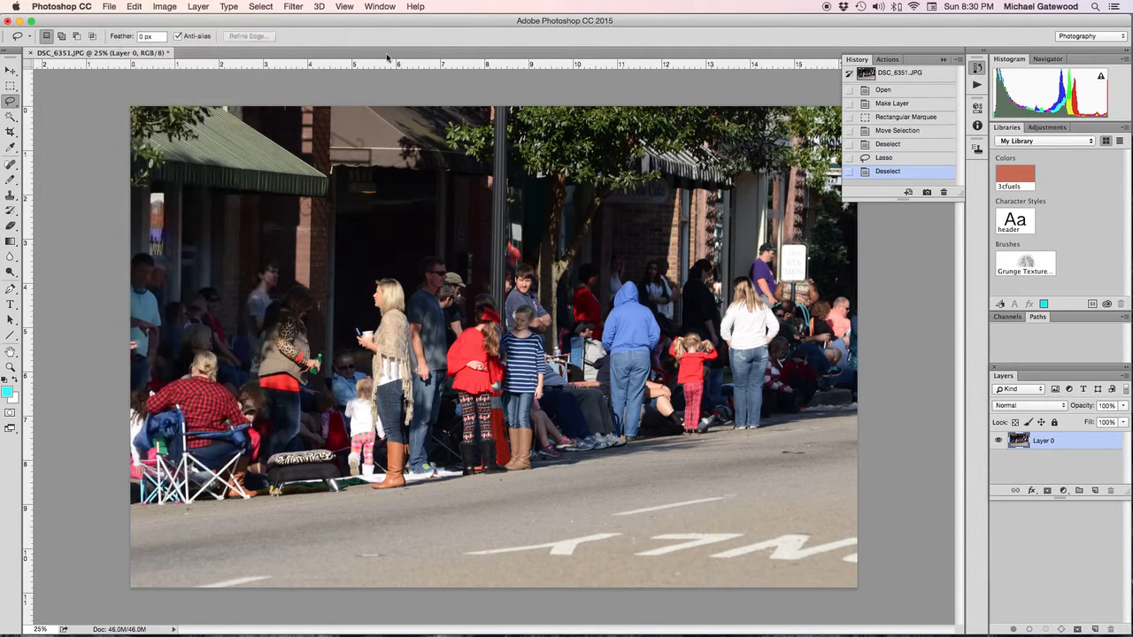
Draw an eleven-point Polygonal Lasso selection across the doorway, tree trunk and standing people, and deselect it.
{"action": "left_click", "coordinate": [11, 103]}
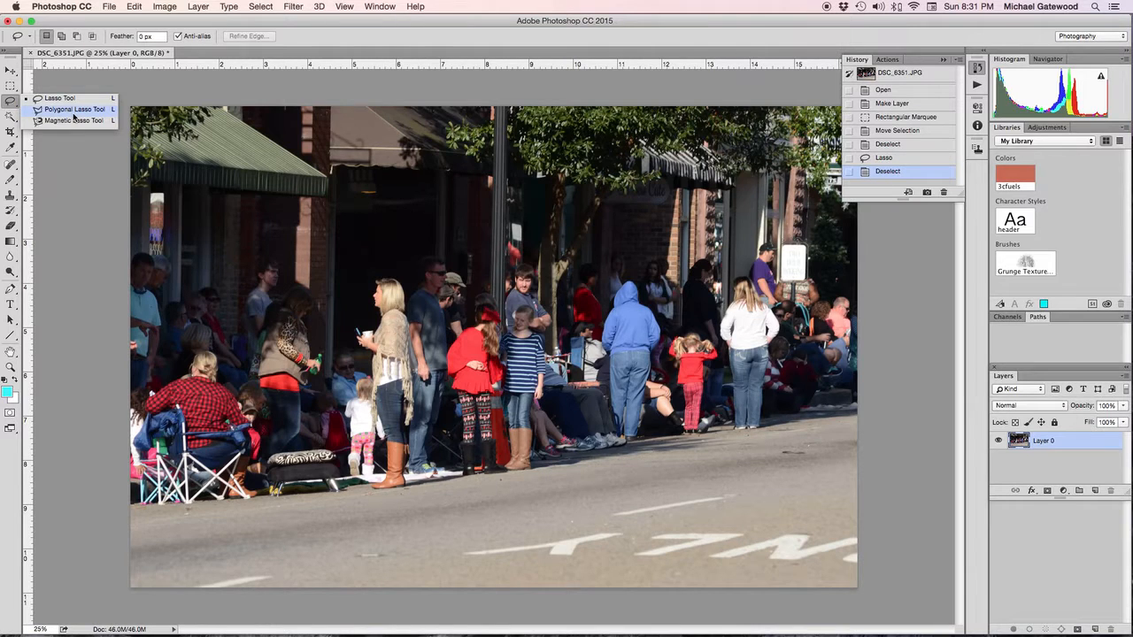
{"action": "left_click", "coordinate": [74, 111]}
{"action": "left_click", "coordinate": [357, 258]}
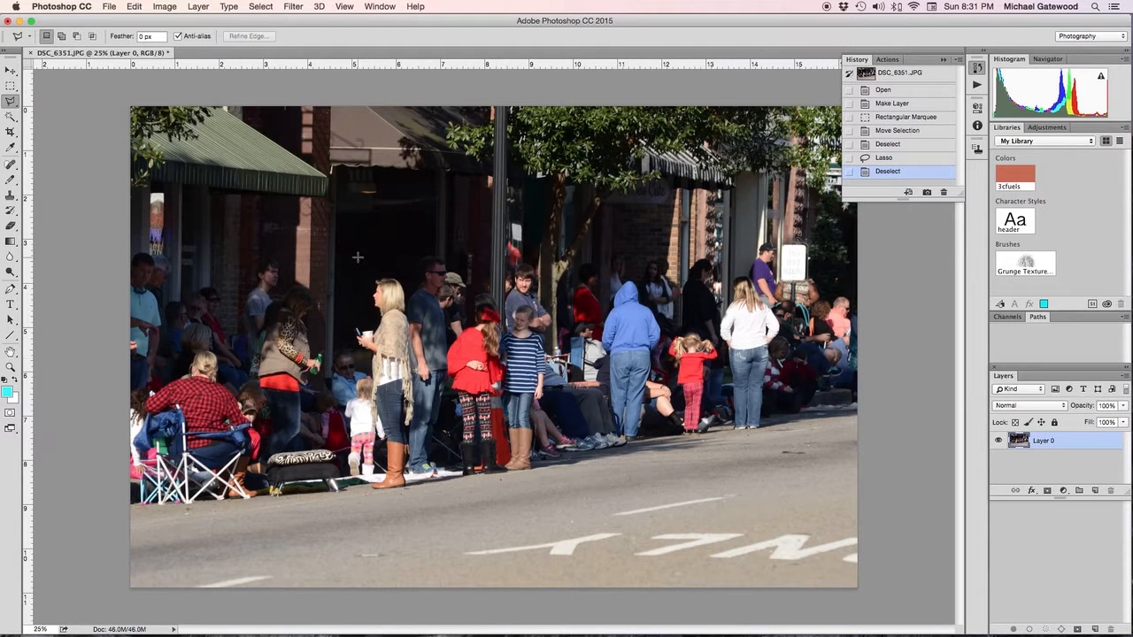
{"action": "left_click", "coordinate": [378, 215]}
{"action": "left_click", "coordinate": [440, 218]}
{"action": "left_click", "coordinate": [540, 146]}
{"action": "left_click", "coordinate": [609, 209]}
{"action": "left_click", "coordinate": [567, 254]}
{"action": "left_click", "coordinate": [489, 258]}
{"action": "left_click", "coordinate": [481, 385]}
{"action": "left_click", "coordinate": [397, 383]}
{"action": "left_click", "coordinate": [336, 344]}
{"action": "left_click", "coordinate": [335, 296]}
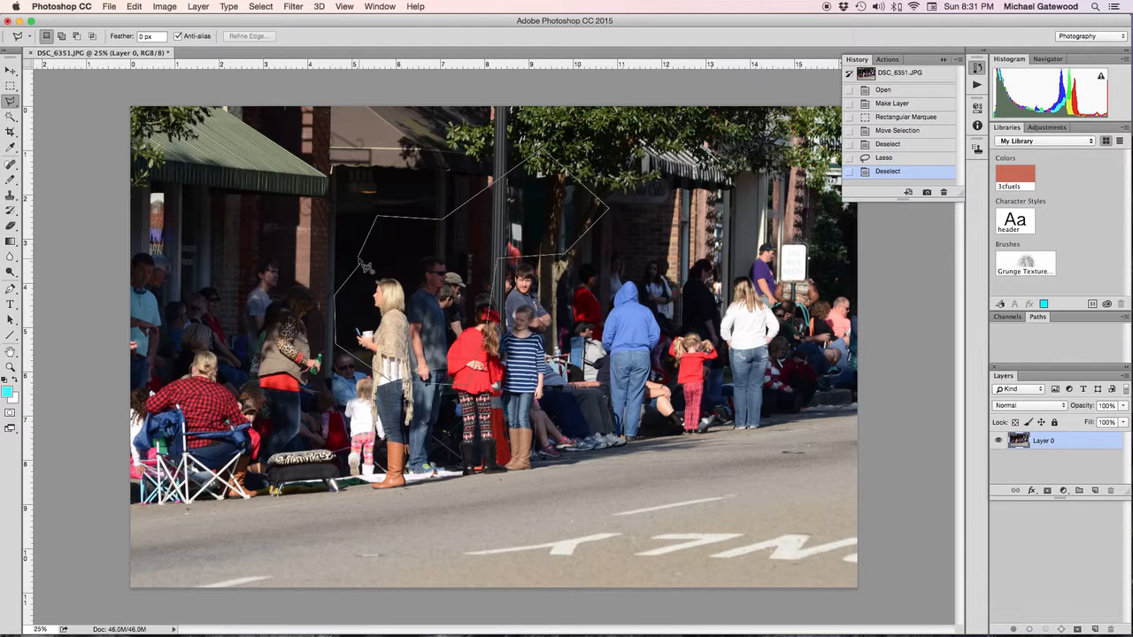
{"action": "left_click", "coordinate": [361, 264]}
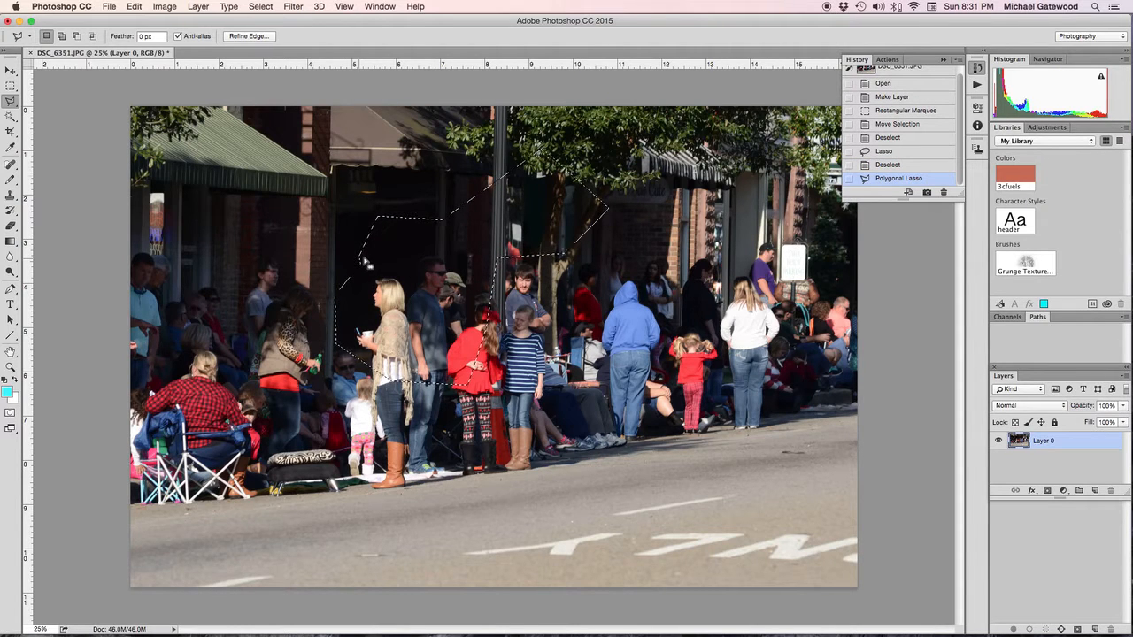
{"action": "left_click", "coordinate": [265, 7]}
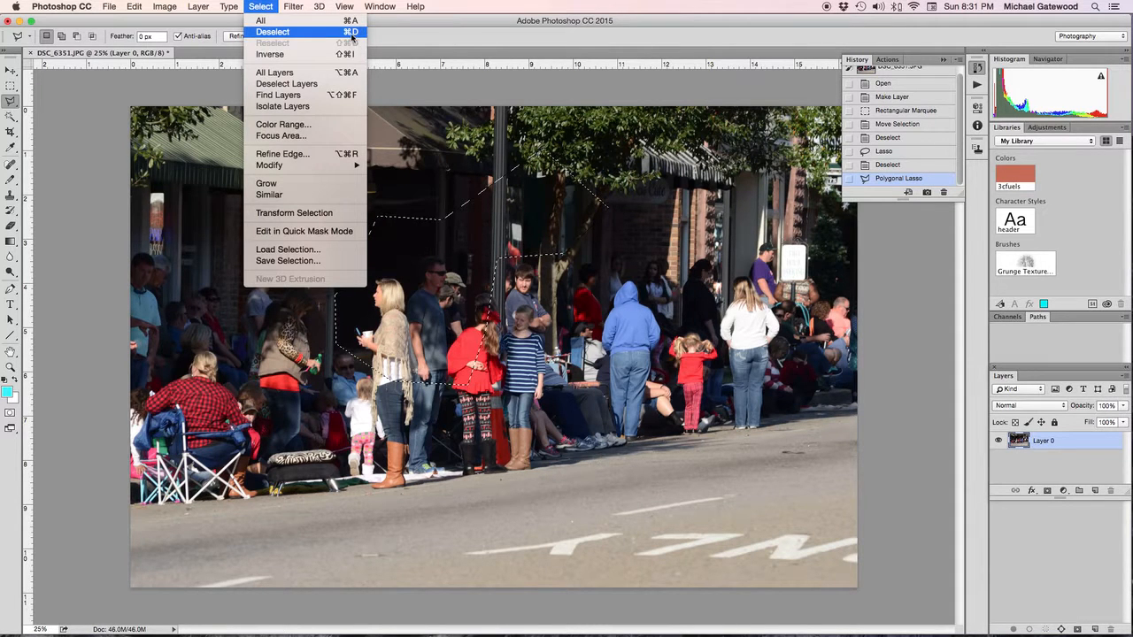
{"action": "left_click", "coordinate": [351, 33]}
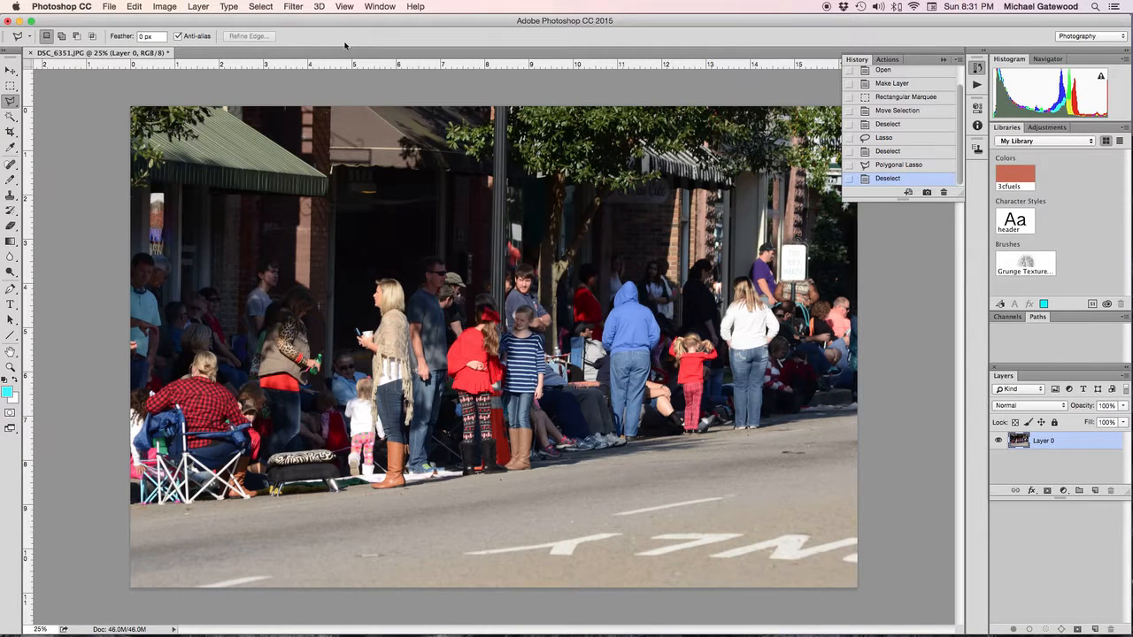
Select the girl's red sweater with the Magic Wand, add two more sampled areas around it, and deselect everything.
{"action": "left_click", "coordinate": [9, 115]}
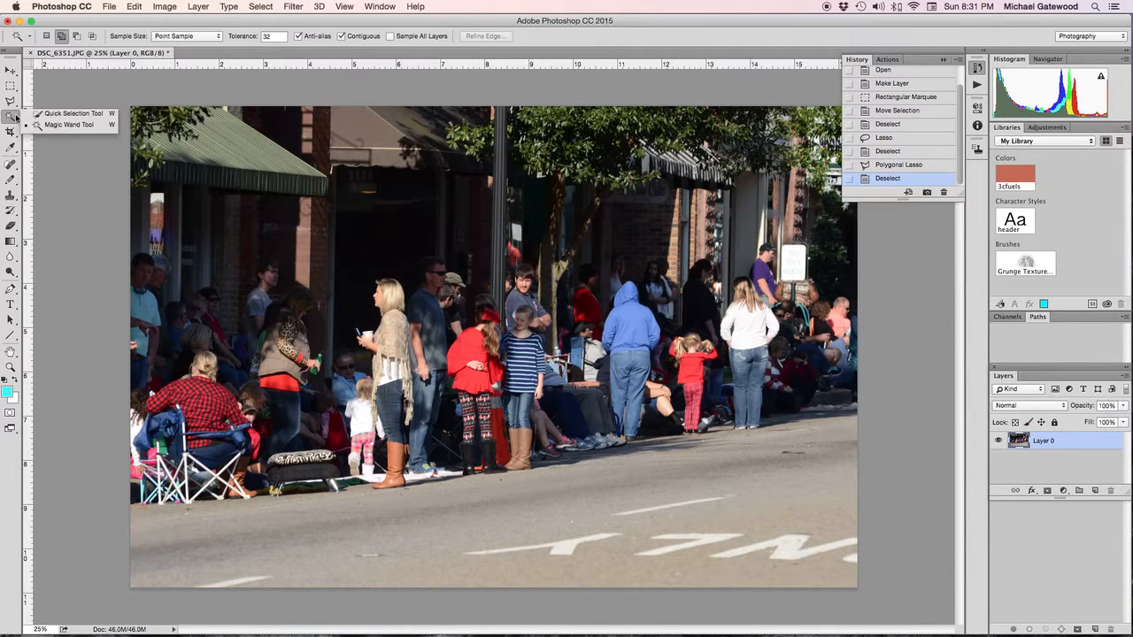
{"action": "left_click", "coordinate": [73, 125]}
{"action": "left_click", "coordinate": [468, 349]}
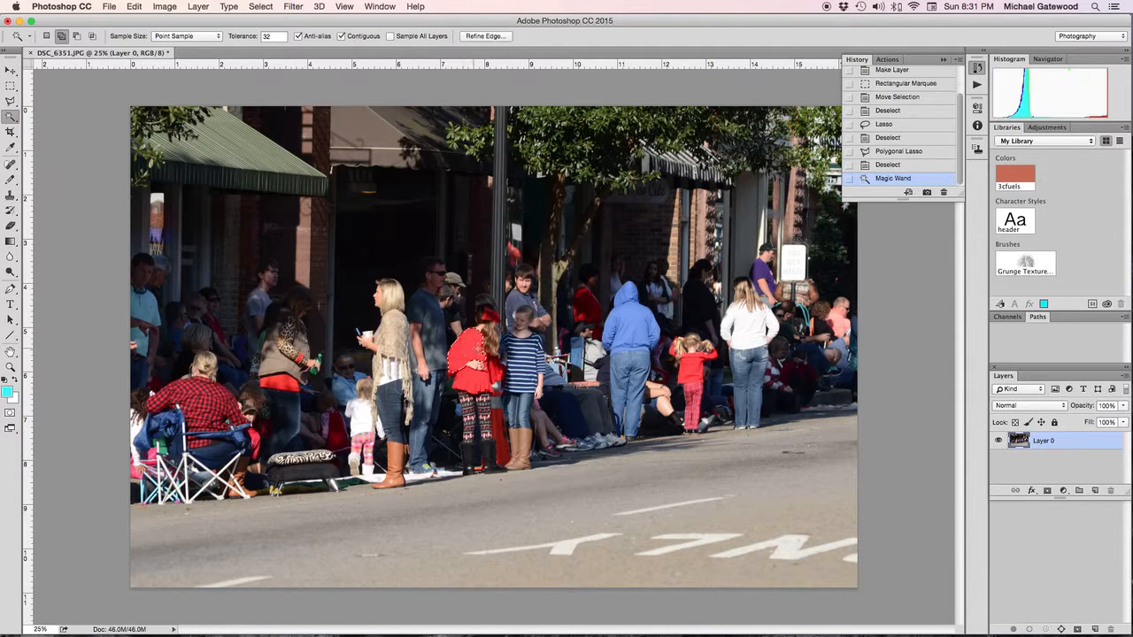
{"action": "left_click", "coordinate": [475, 352]}
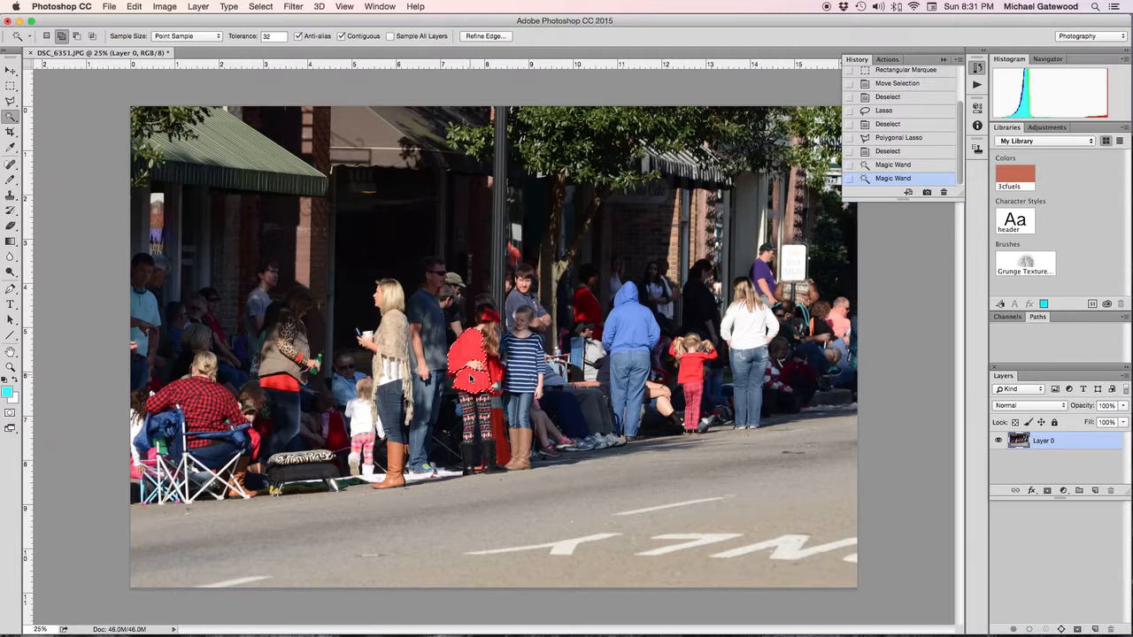
{"action": "left_click", "coordinate": [494, 379]}
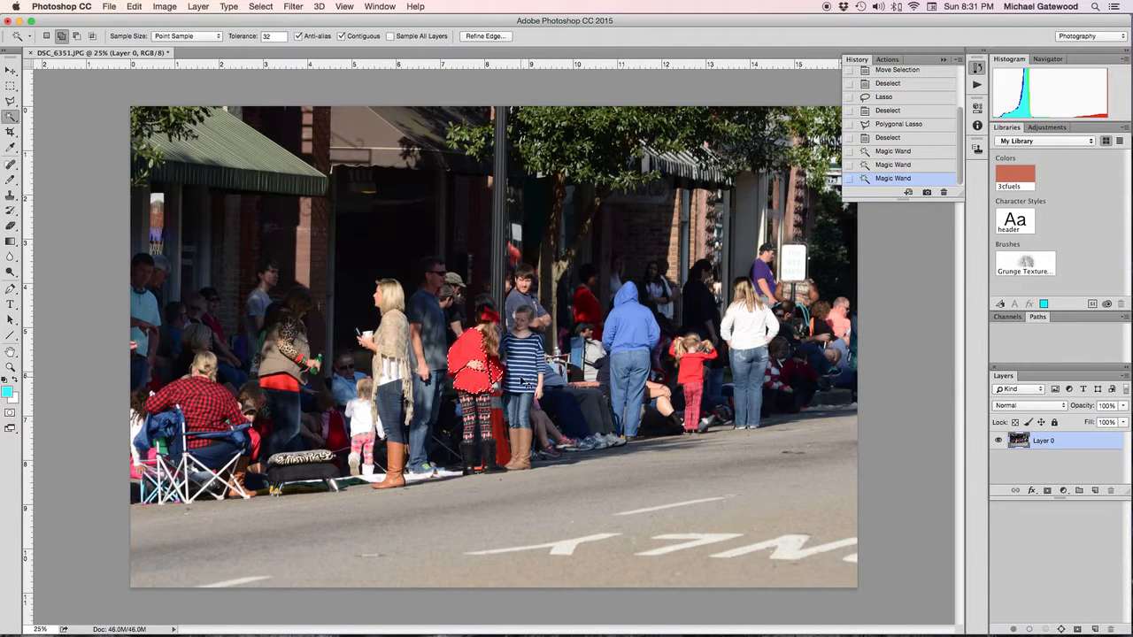
{"action": "key", "text": "super+d"}
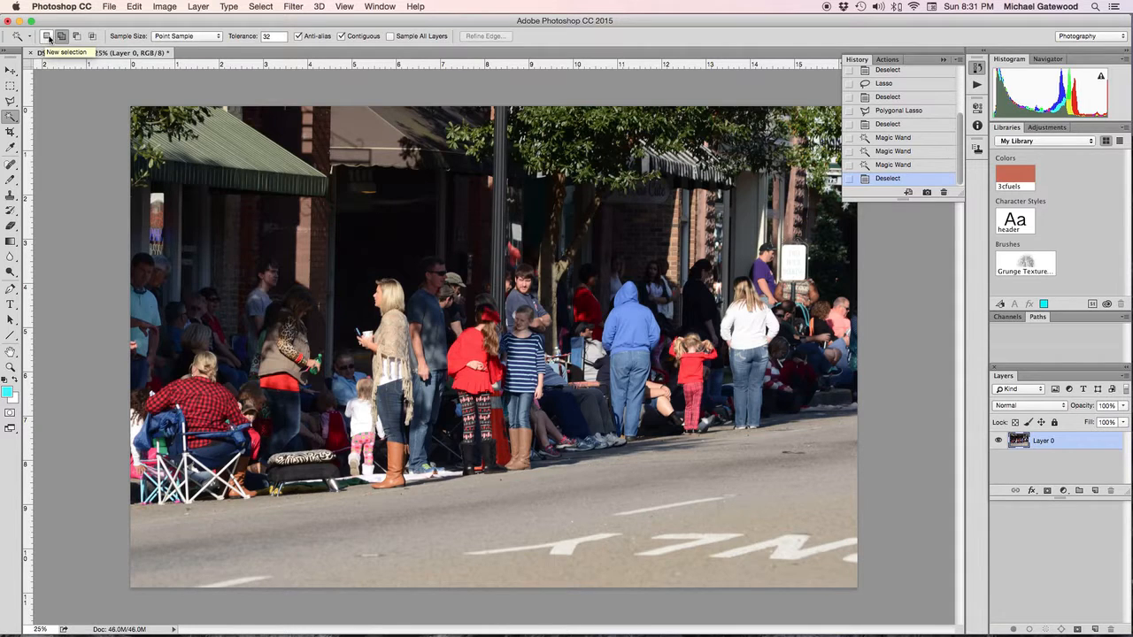
Set the Magic Wand to New selection mode and sample three different areas of the girl's red sweater.
{"action": "left_click", "coordinate": [46, 38]}
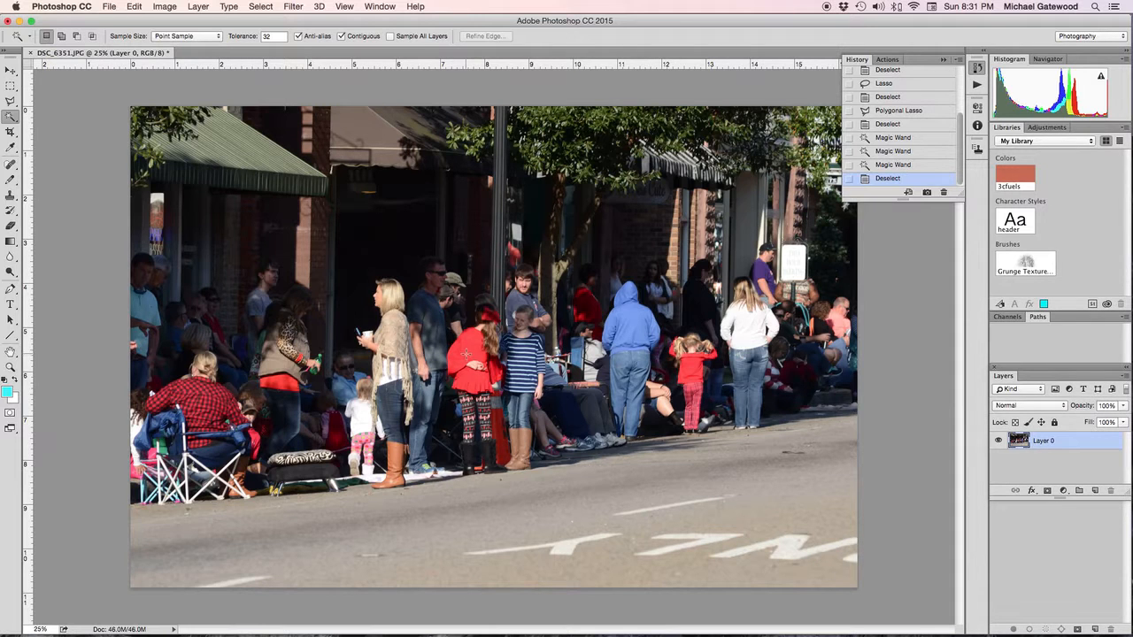
{"action": "left_click", "coordinate": [468, 356]}
{"action": "left_click", "coordinate": [471, 383]}
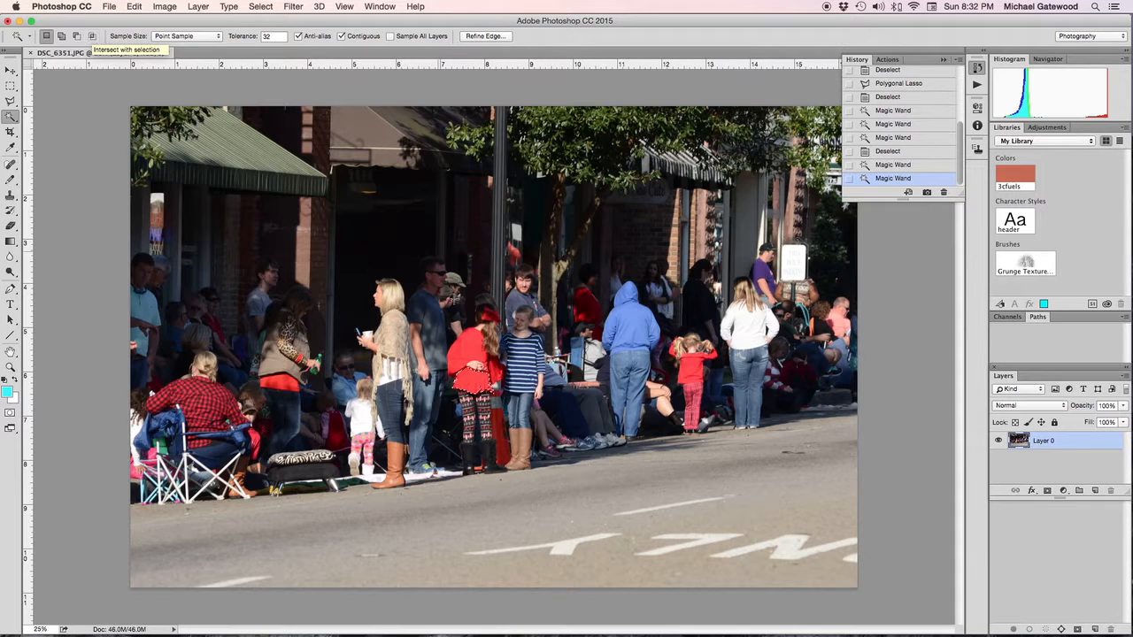
{"action": "left_click", "coordinate": [482, 356]}
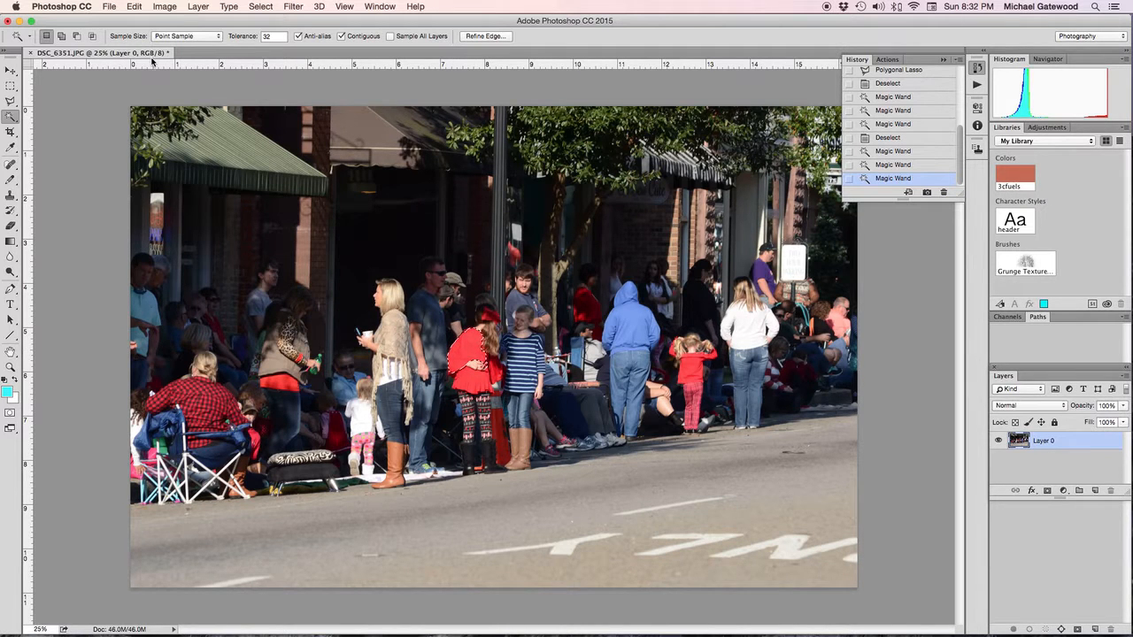
Switch the Magic Wand to Add to selection, add two more areas of the red sweater, and deselect everything.
{"action": "left_click", "coordinate": [61, 36]}
{"action": "left_click", "coordinate": [481, 362]}
{"action": "left_click", "coordinate": [485, 363]}
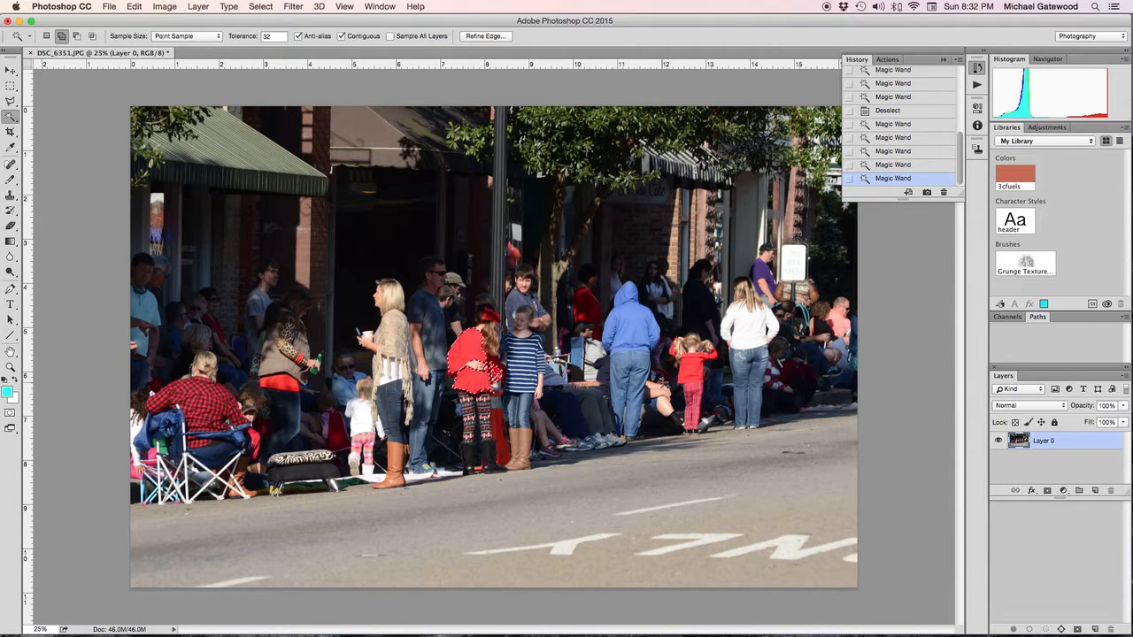
{"action": "left_click", "coordinate": [260, 6]}
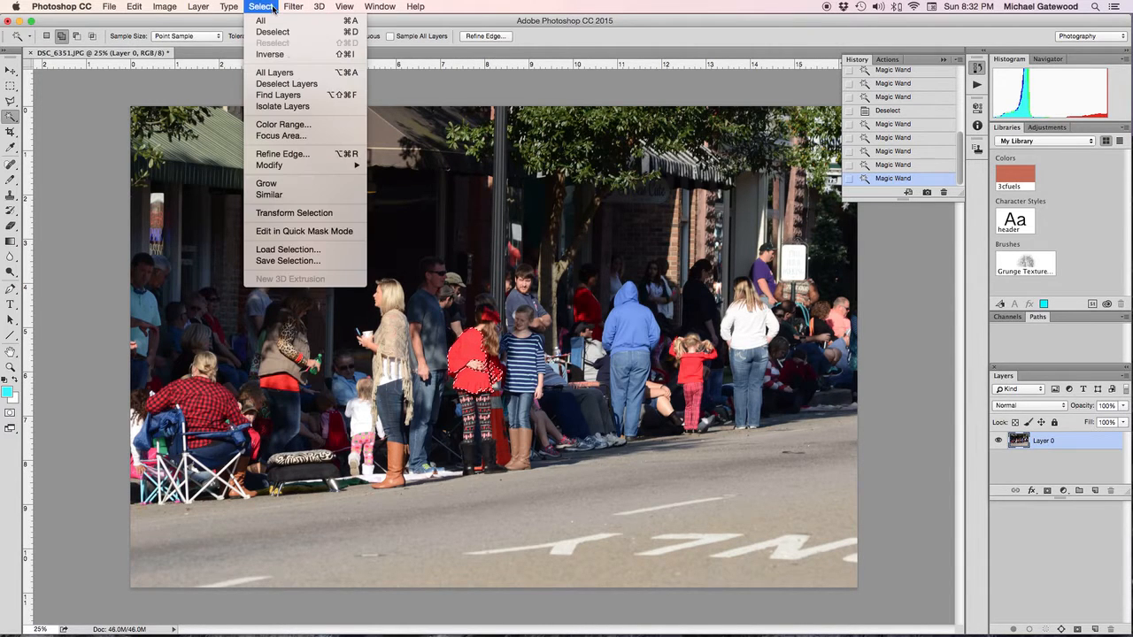
{"action": "left_click", "coordinate": [285, 37]}
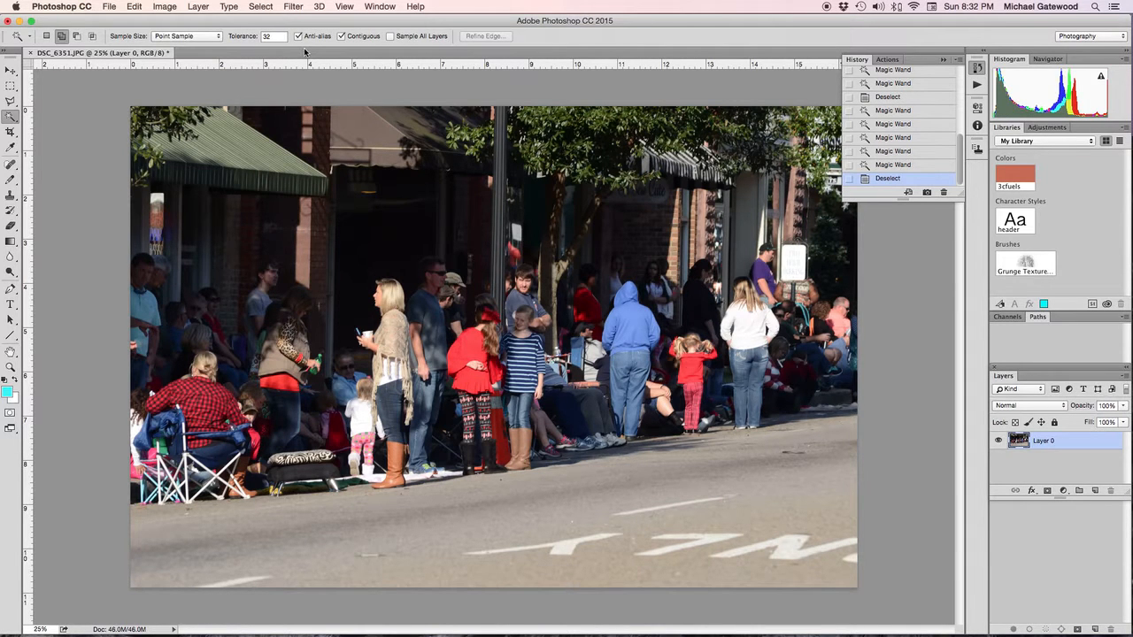
Crop the photo with the Crop tool around the standing people, trimming the left side, the upper awnings and the lower road.
{"action": "left_click", "coordinate": [13, 132]}
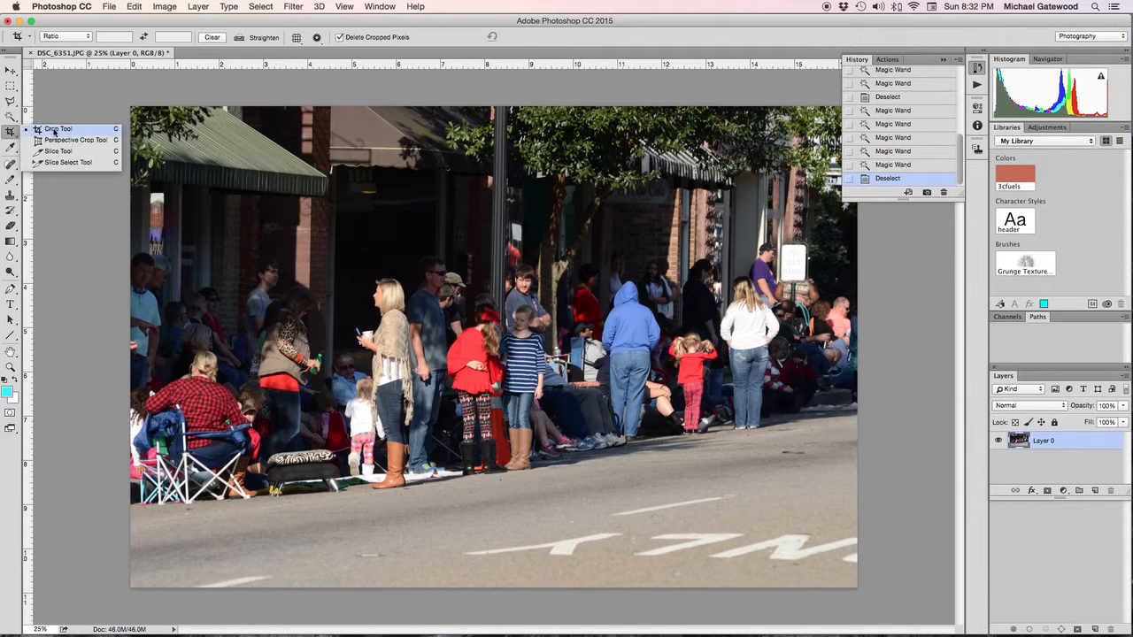
{"action": "left_click", "coordinate": [47, 134]}
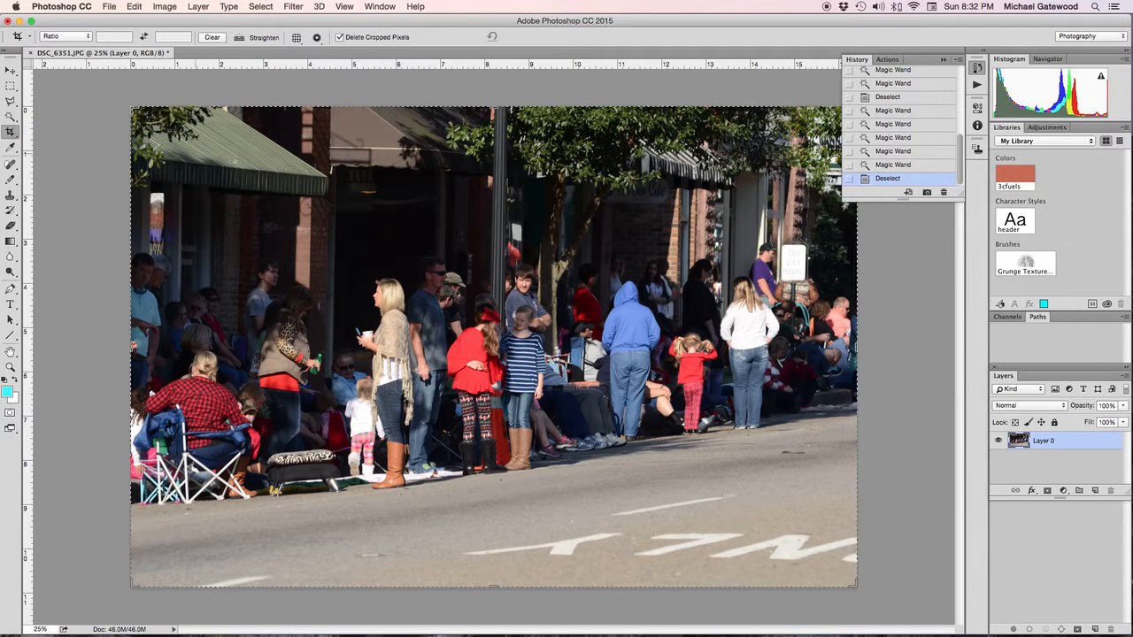
{"action": "left_click_drag", "start_coordinate": [132, 354], "coordinate": [214, 356]}
{"action": "left_click_drag", "start_coordinate": [495, 107], "coordinate": [491, 168]}
{"action": "left_click_drag", "start_coordinate": [496, 526], "coordinate": [499, 485]}
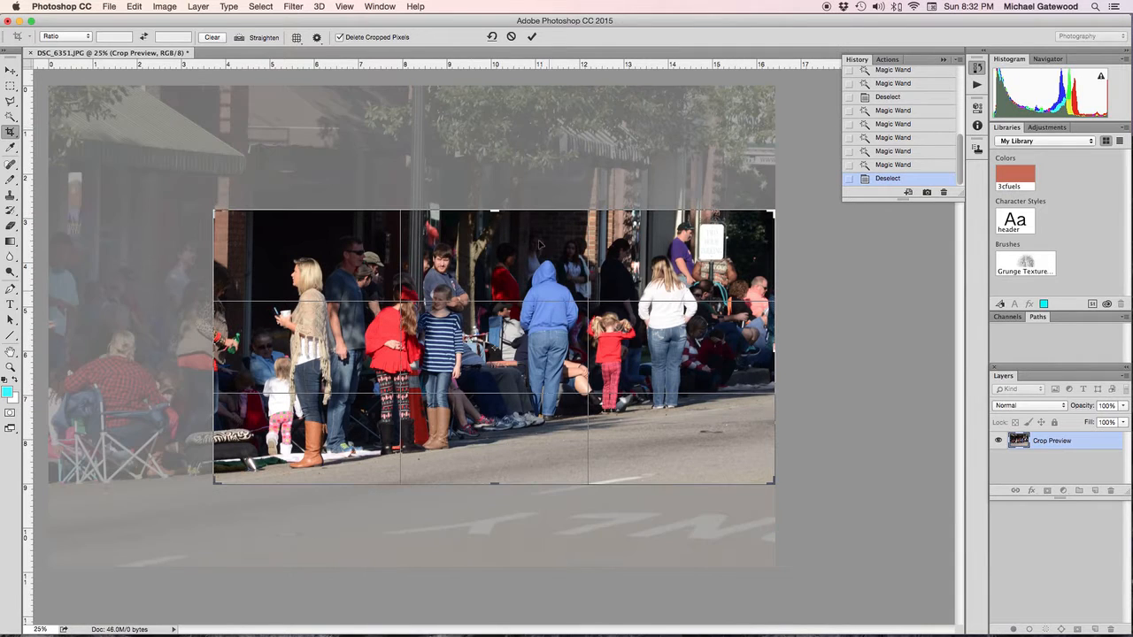
{"action": "left_click_drag", "start_coordinate": [494, 211], "coordinate": [493, 202]}
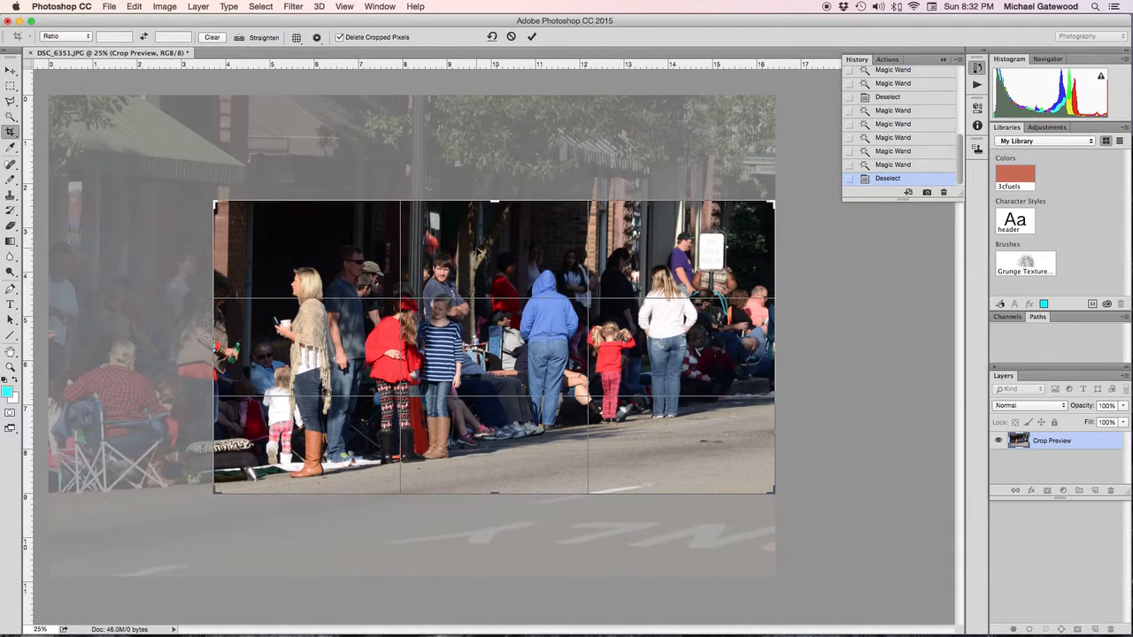
{"action": "key", "text": "Return"}
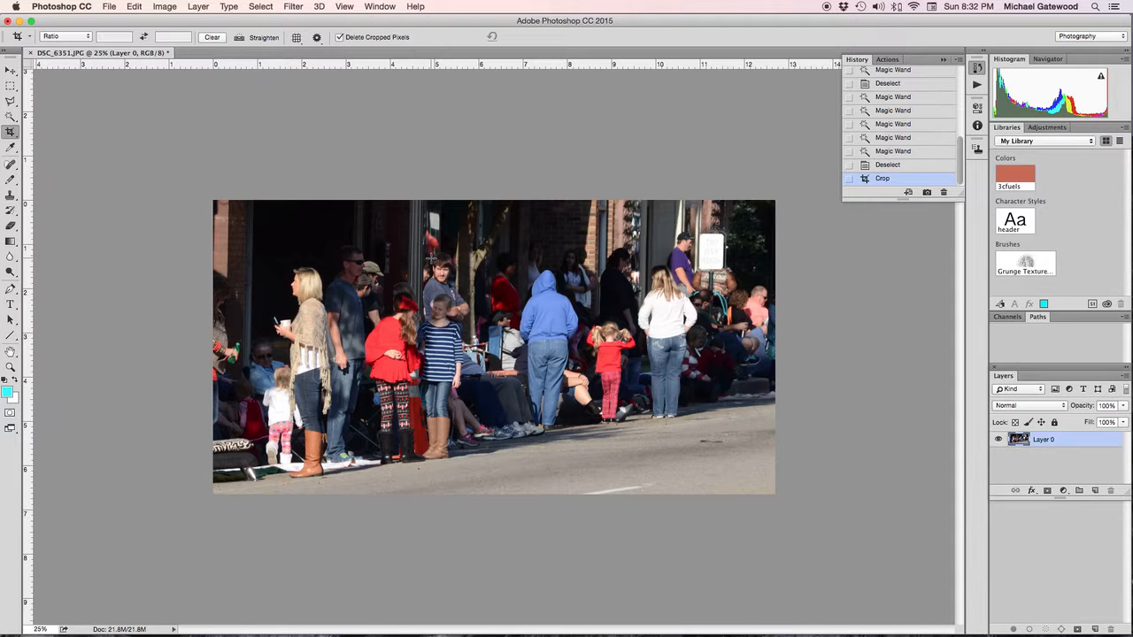
Undo the crop of the photo and turn off Delete Cropped Pixels for the Crop tool.
{"action": "left_click", "coordinate": [133, 7]}
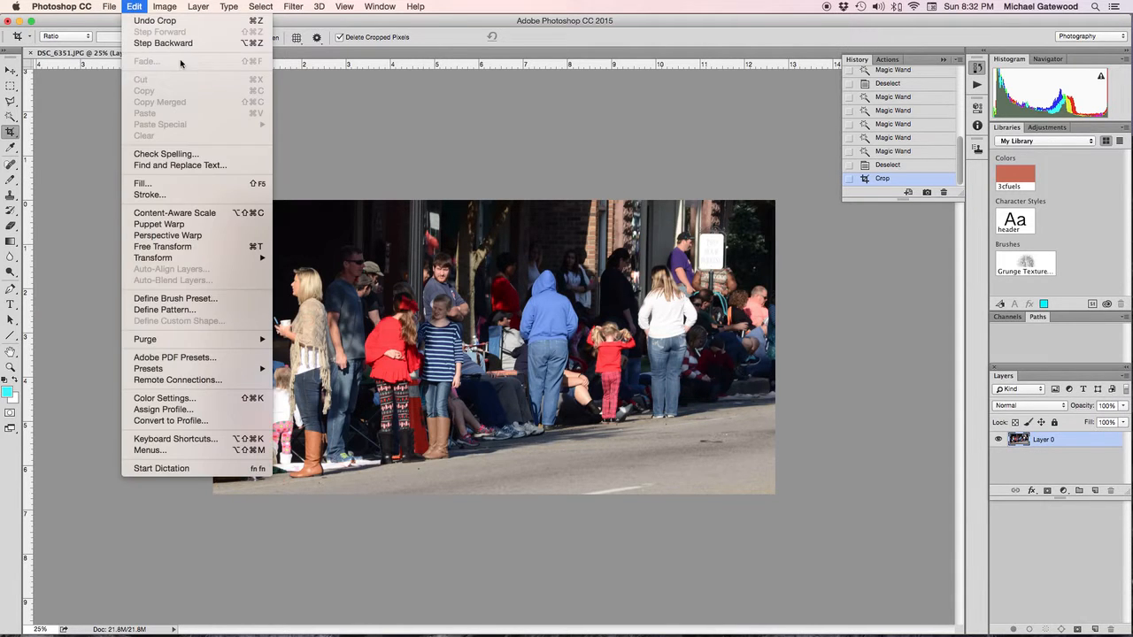
{"action": "mouse_move", "coordinate": [170, 7]}
{"action": "mouse_move", "coordinate": [133, 7]}
{"action": "left_click", "coordinate": [154, 20]}
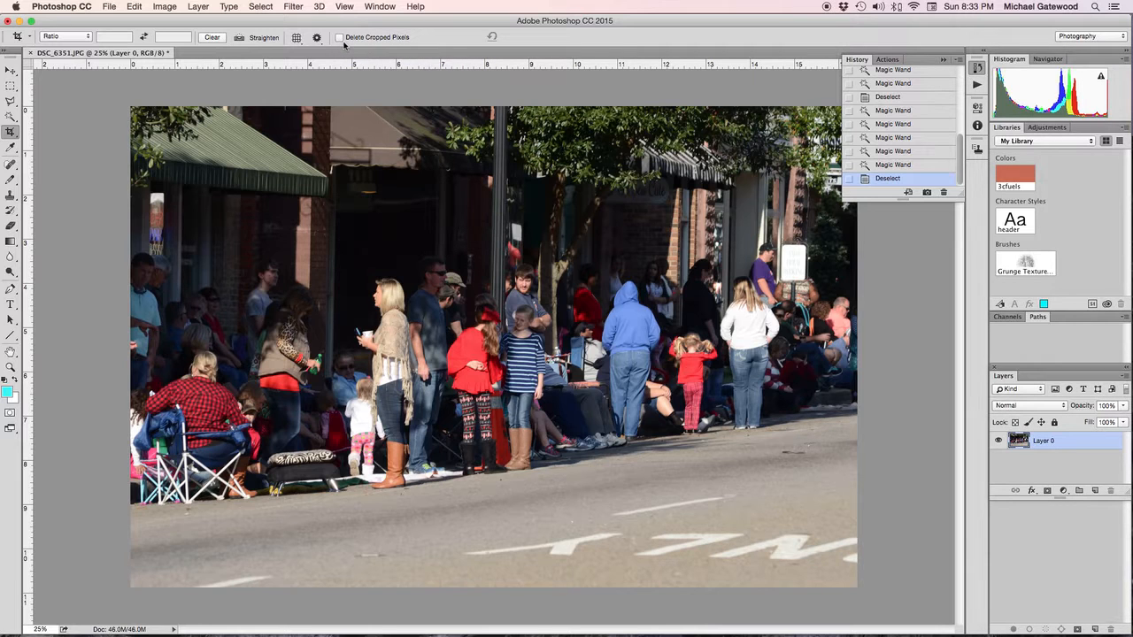
Sample the foreground color with the Eyedropper from the girl's red sweater and from the red shirt under the woman's brown vest.
{"action": "left_click_drag", "start_coordinate": [10, 147], "coordinate": [78, 150]}
{"action": "left_click", "coordinate": [474, 348]}
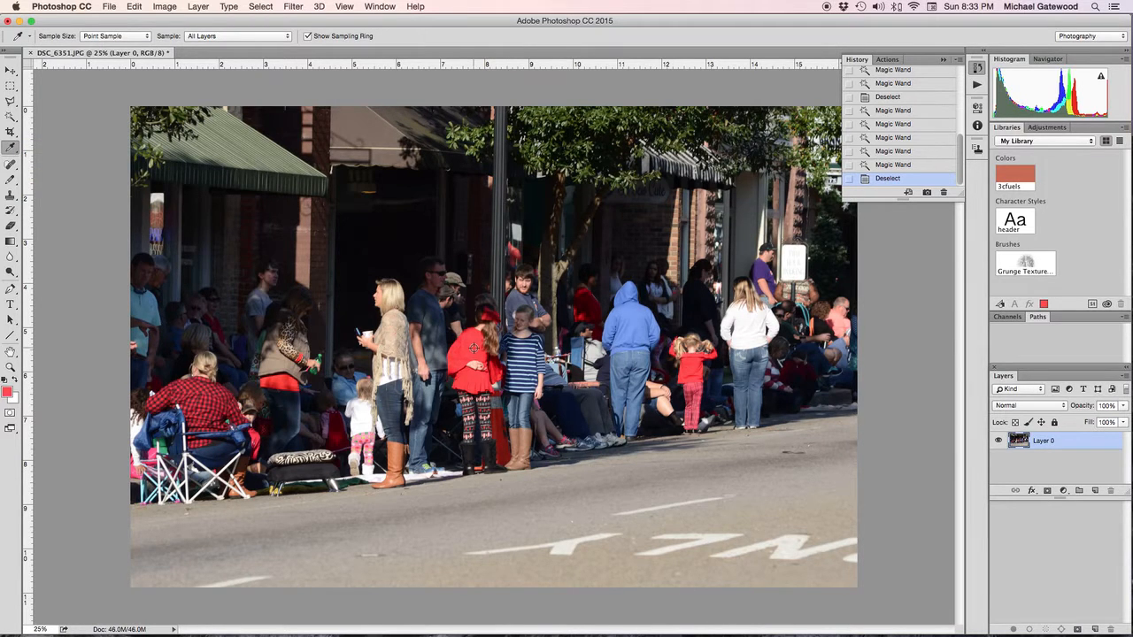
{"action": "left_click", "coordinate": [285, 384]}
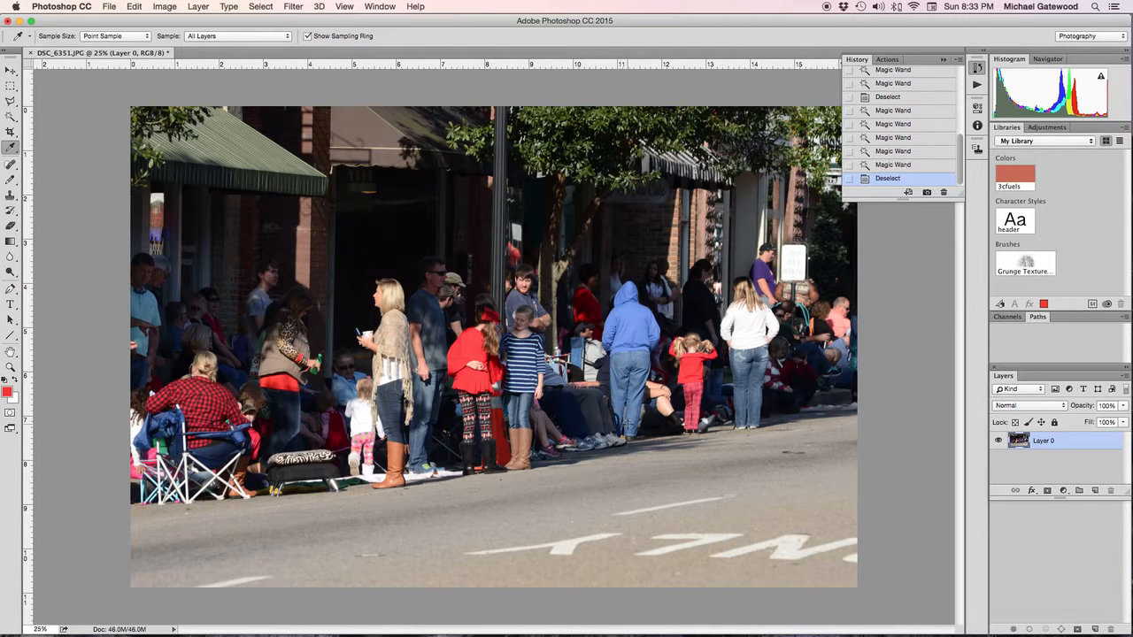
Swap the foreground and background colors back and forth, ending with red as the foreground color.
{"action": "left_click", "coordinate": [15, 381]}
{"action": "left_click", "coordinate": [15, 381]}
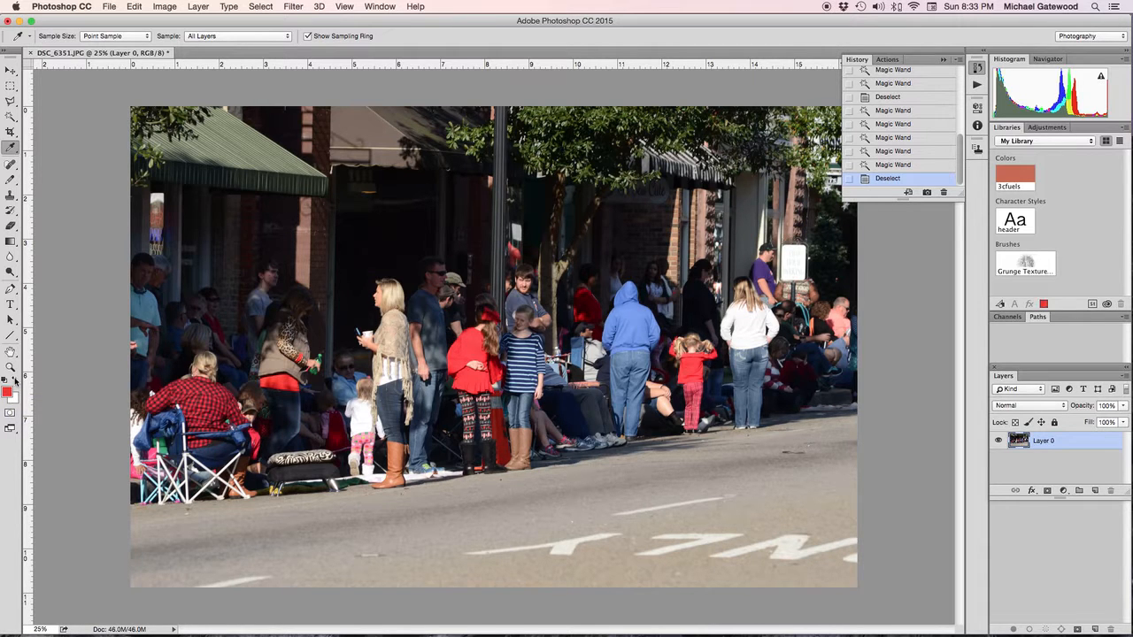
{"action": "left_click", "coordinate": [15, 381]}
{"action": "left_click", "coordinate": [15, 381]}
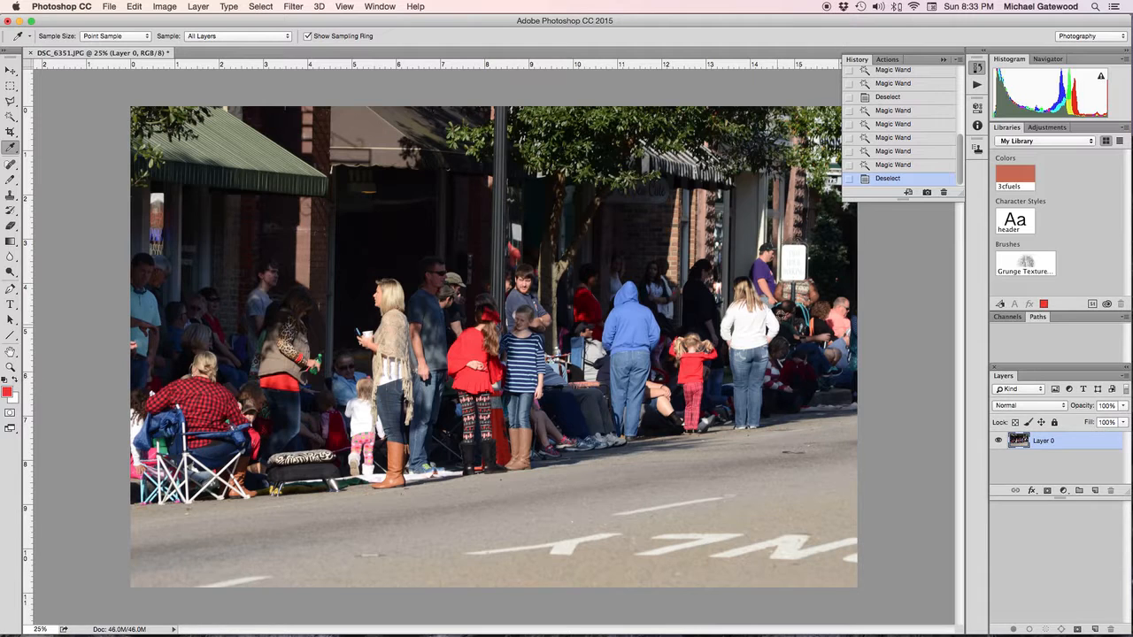